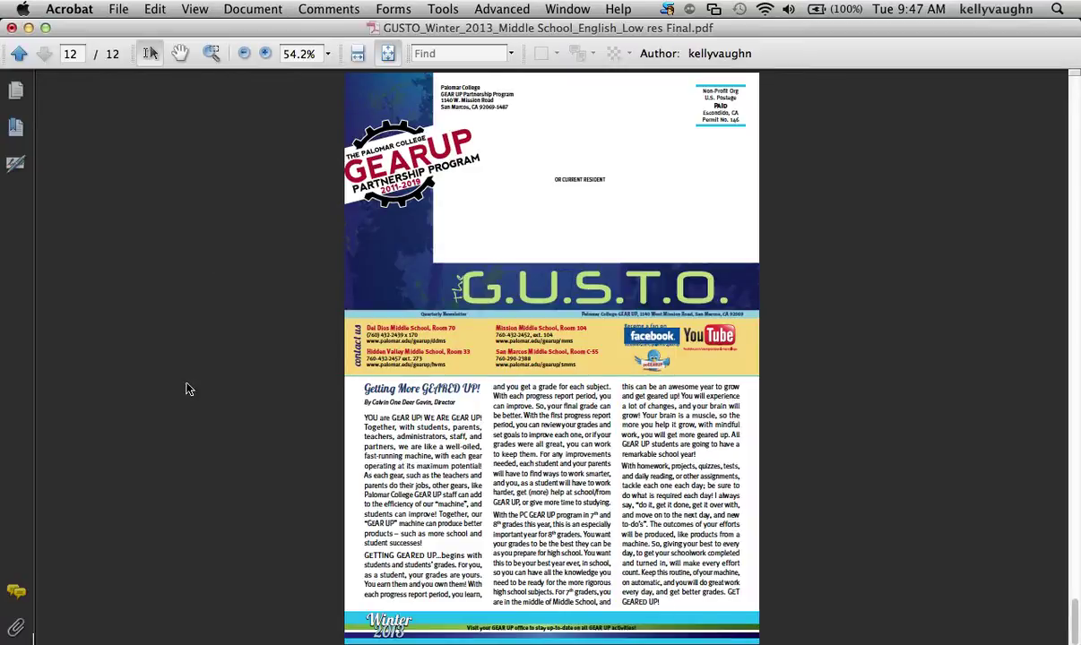
Toggle the Comments pane open and closed, then open the Comments menu
{"action": "left_click", "coordinate": [18, 596]}
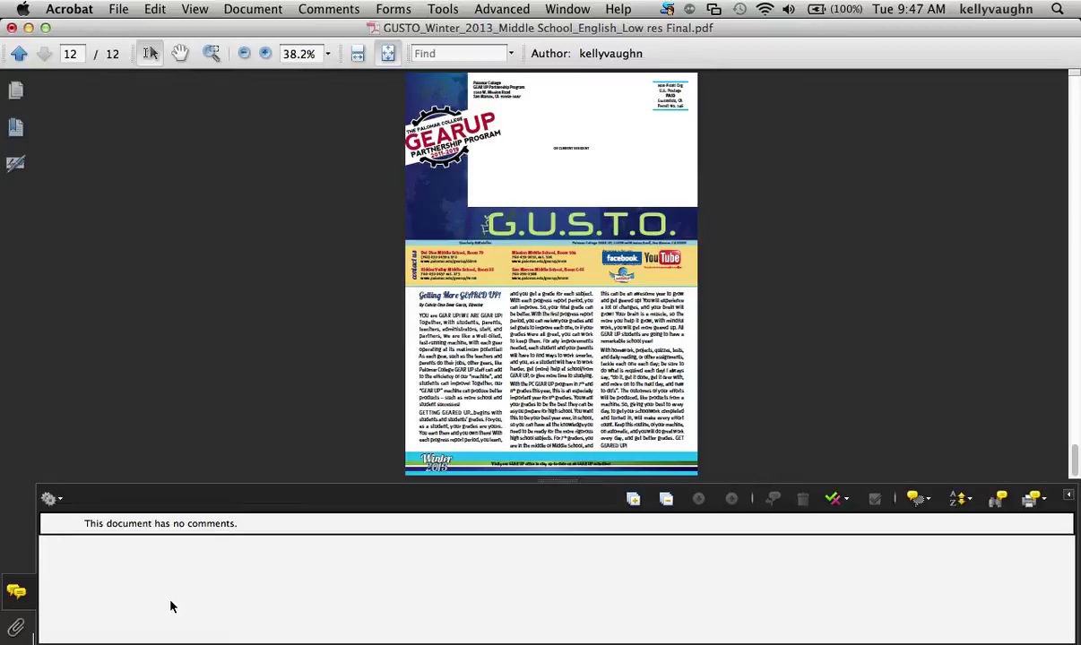
{"action": "left_click", "coordinate": [18, 591]}
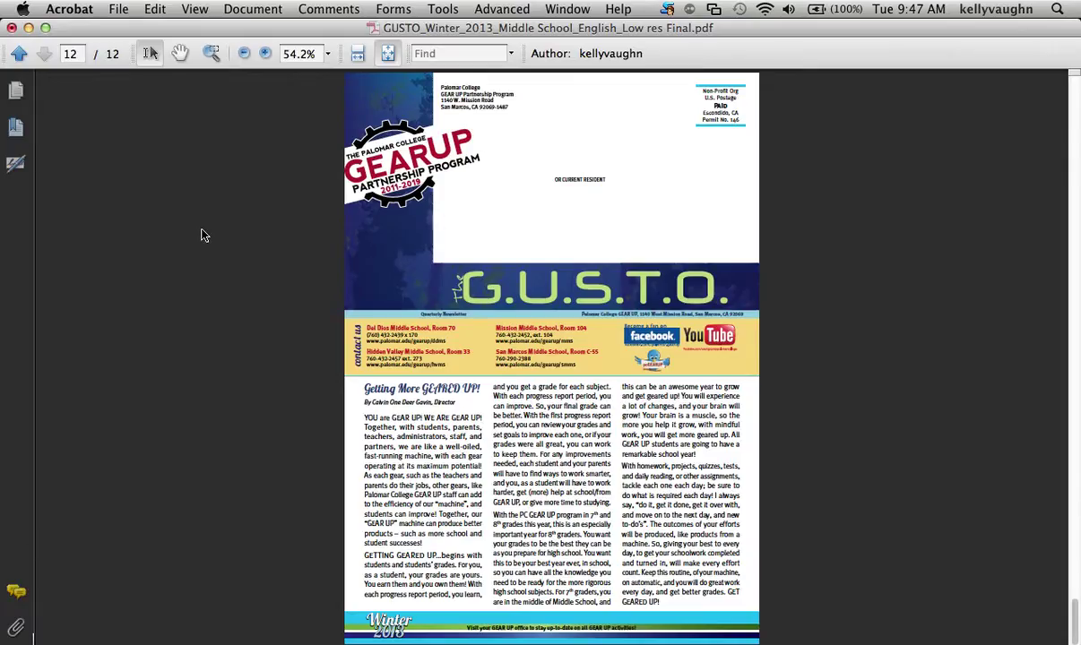
{"action": "left_click", "coordinate": [316, 7]}
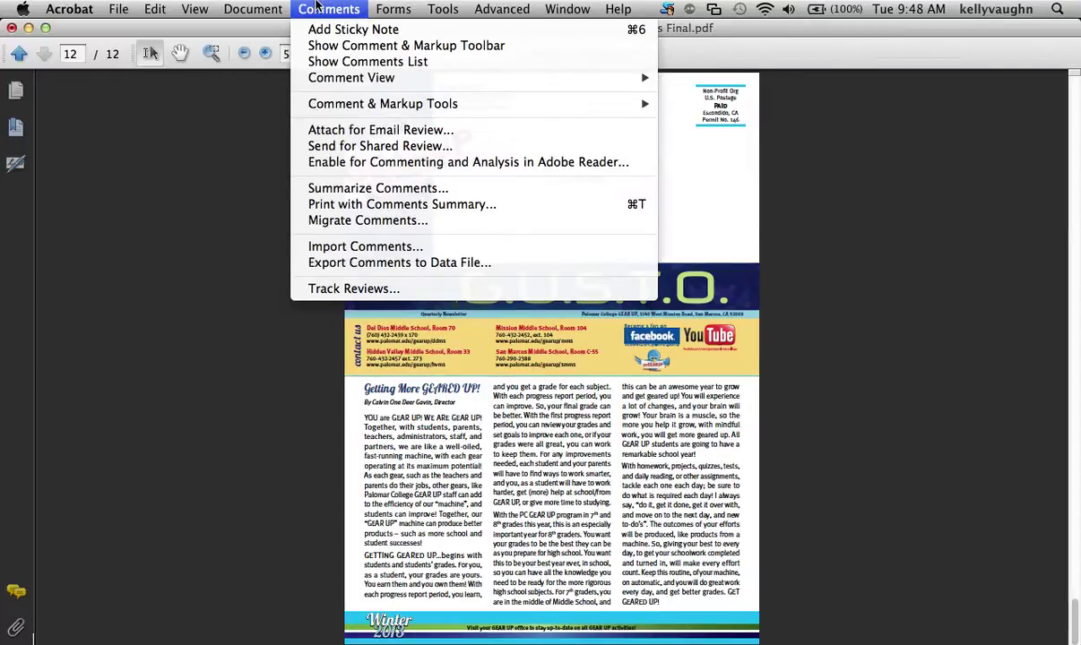
Show the Comment & Markup toolbar and dock it under the main toolbar
{"action": "left_click", "coordinate": [326, 45]}
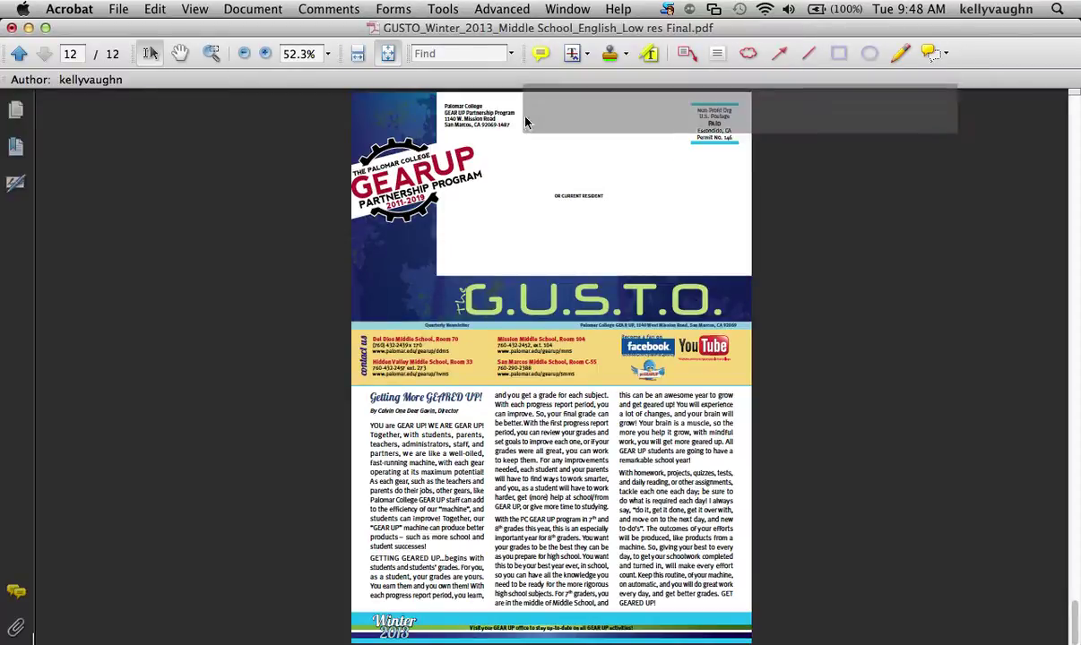
{"action": "left_click_drag", "start_coordinate": [527, 123], "coordinate": [507, 168]}
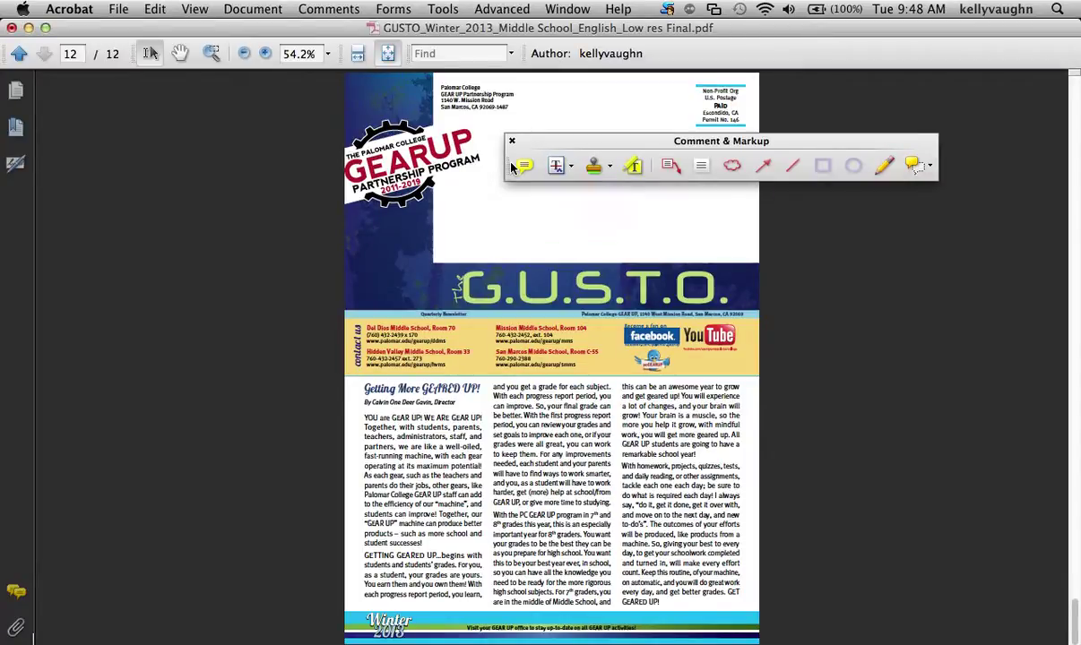
{"action": "left_click_drag", "start_coordinate": [507, 168], "coordinate": [665, 53]}
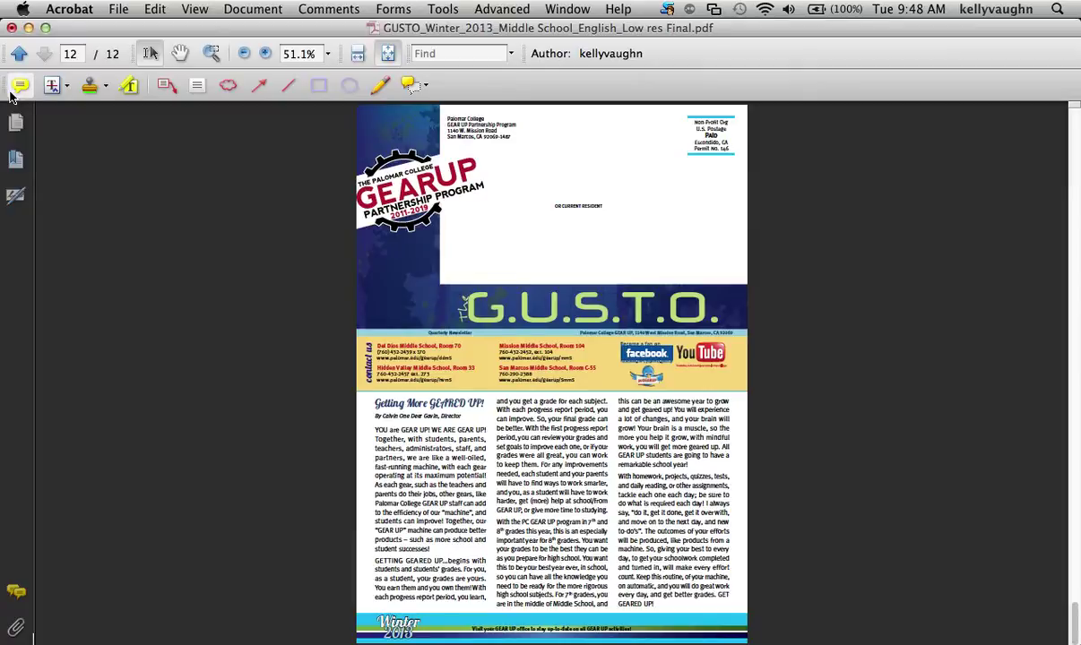
{"action": "left_click_drag", "start_coordinate": [11, 97], "coordinate": [643, 57]}
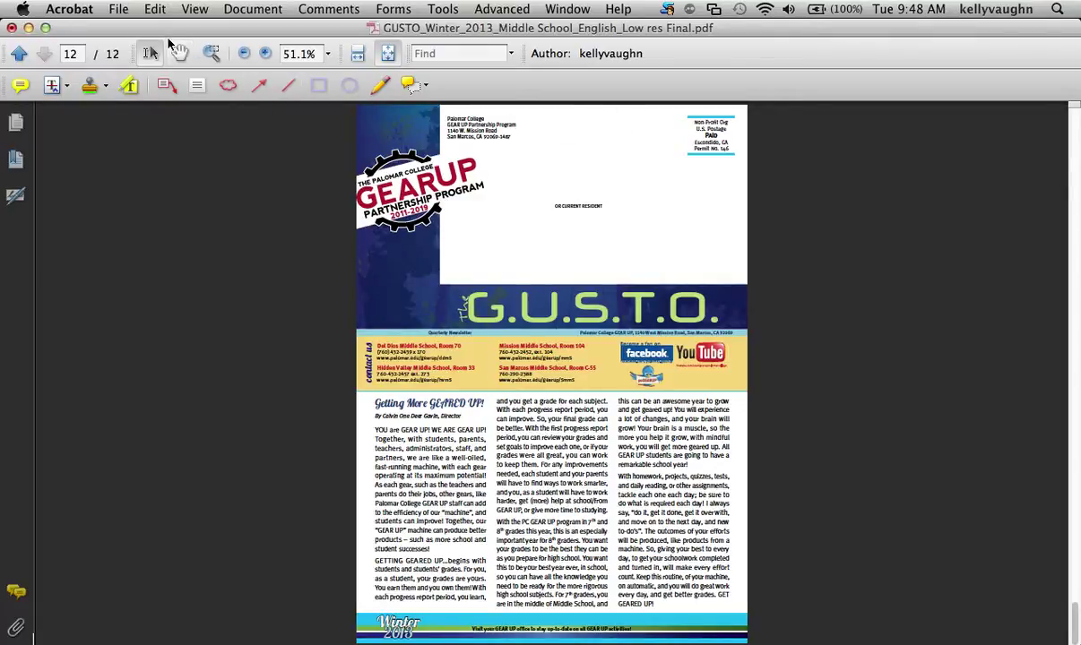
Marquee-zoom to 127% on the contact box and first article
{"action": "left_click", "coordinate": [211, 54]}
{"action": "left_click_drag", "start_coordinate": [341, 332], "coordinate": [563, 502]}
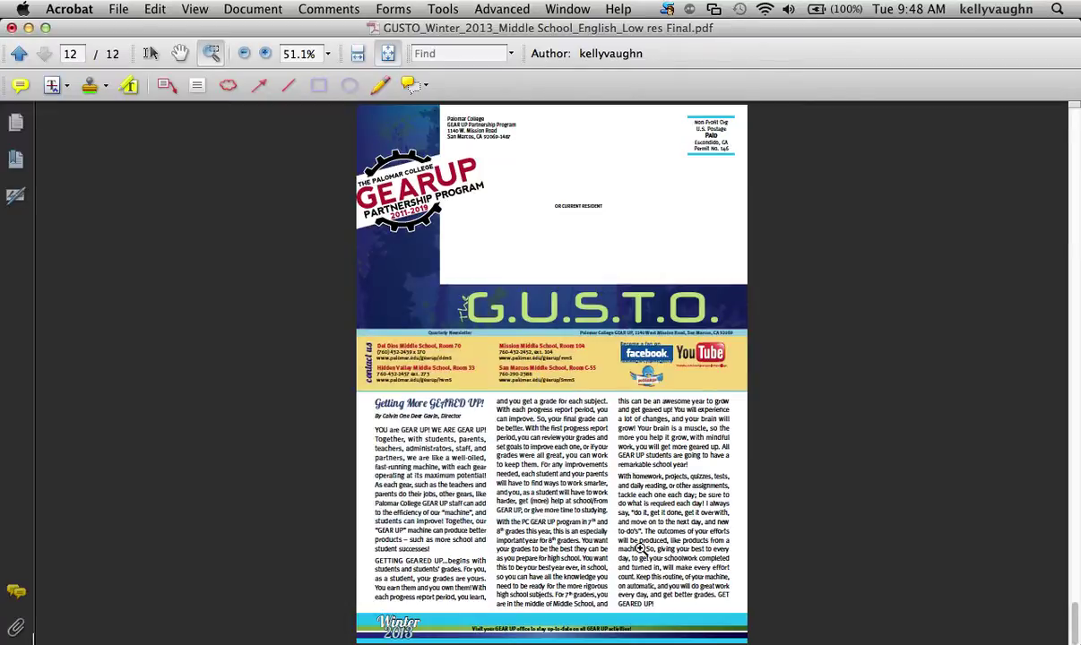
{"action": "left_click", "coordinate": [20, 86]}
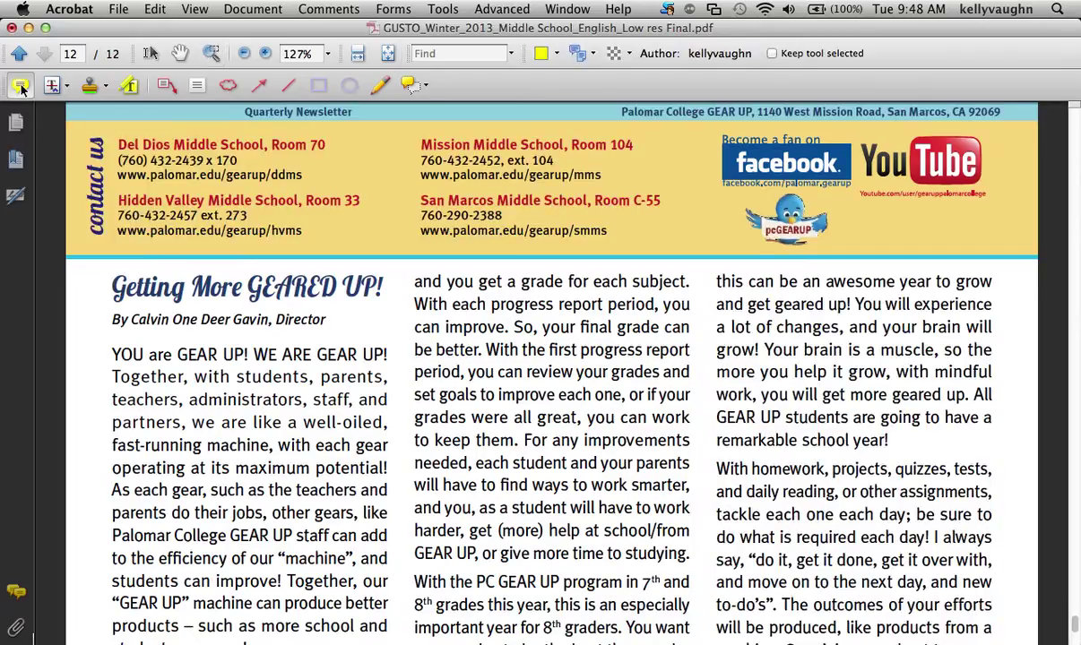
Place a sticky note beside the Hidden Valley Middle School listing with the text 'This is my note.'
{"action": "left_click", "coordinate": [351, 223]}
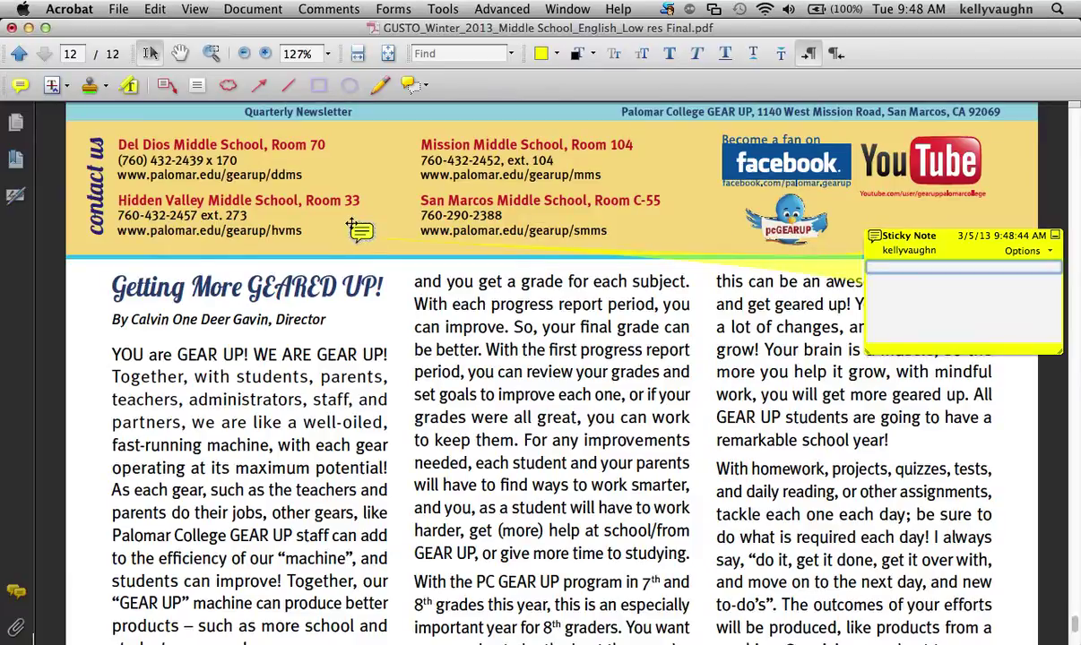
{"action": "type", "text": "This is my note."}
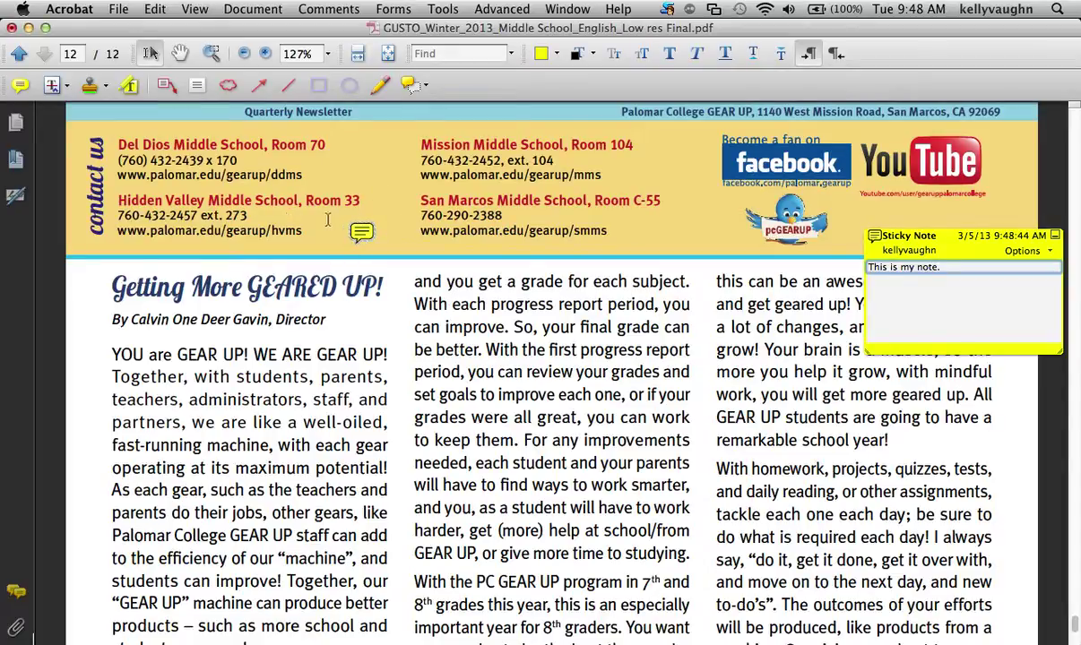
{"action": "right_click", "coordinate": [362, 230]}
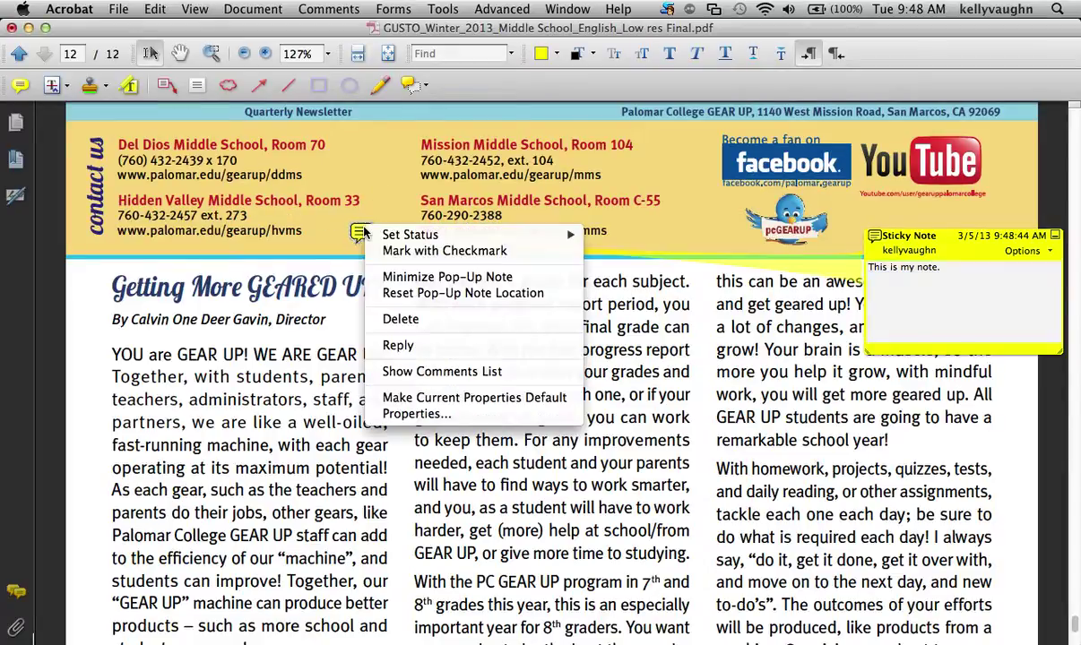
In the sticky note's Properties Appearance tab, set Opacity to 49% and confirm
{"action": "left_click", "coordinate": [427, 414]}
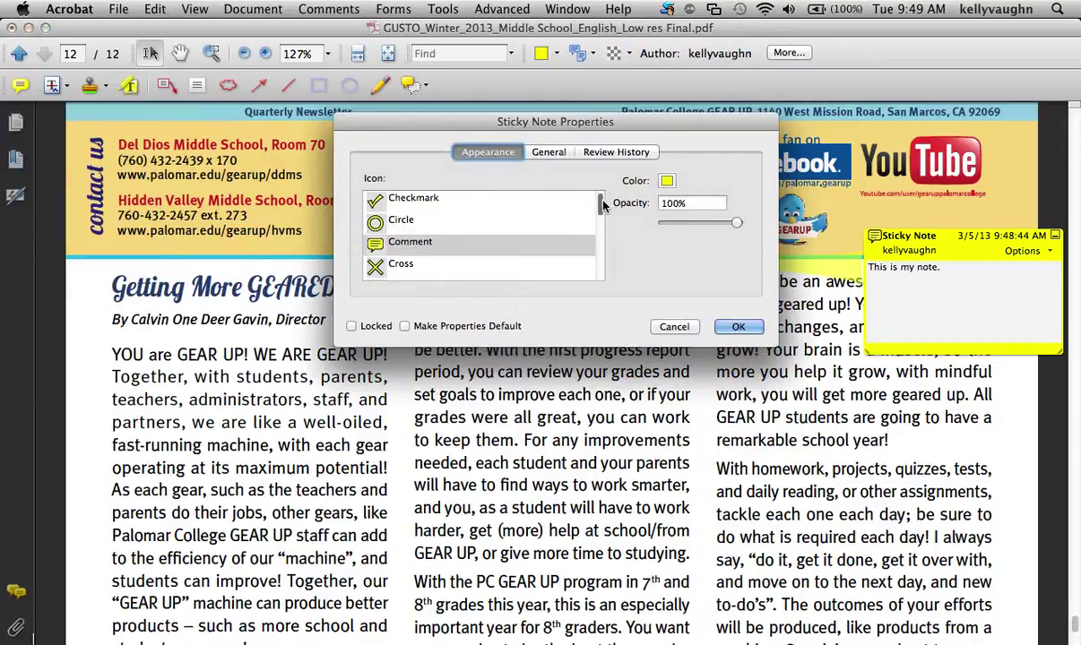
{"action": "mouse_move", "coordinate": [600, 205]}
{"action": "left_mouse_down"}
{"action": "mouse_move", "coordinate": [601, 280]}
{"action": "mouse_move", "coordinate": [601, 201]}
{"action": "left_mouse_up"}
{"action": "left_click", "coordinate": [666, 182]}
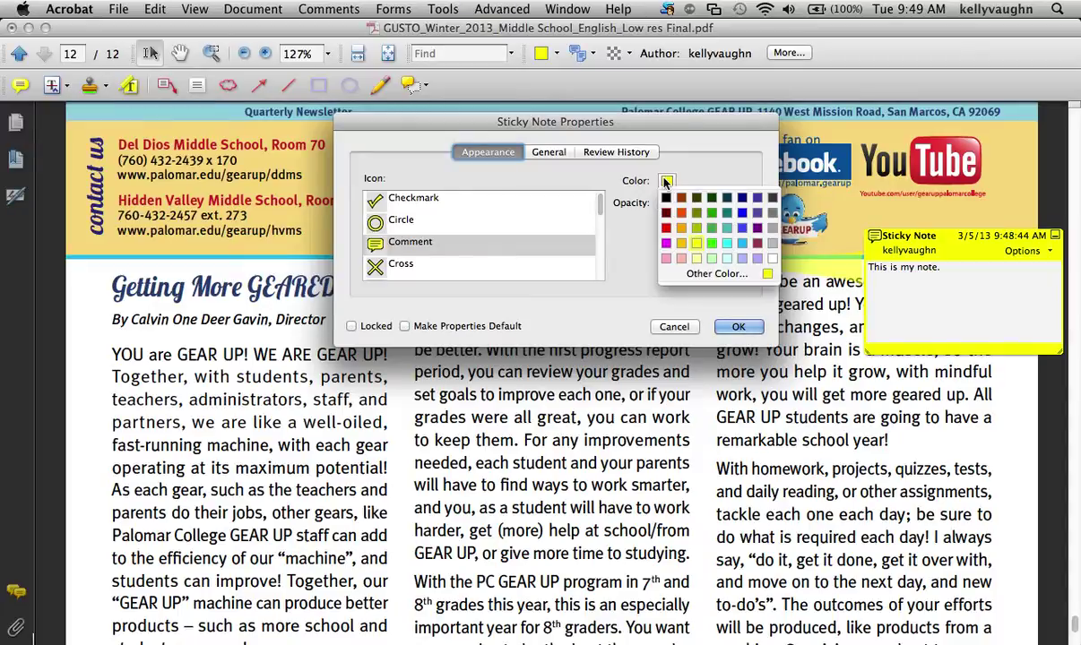
{"action": "left_click", "coordinate": [647, 215]}
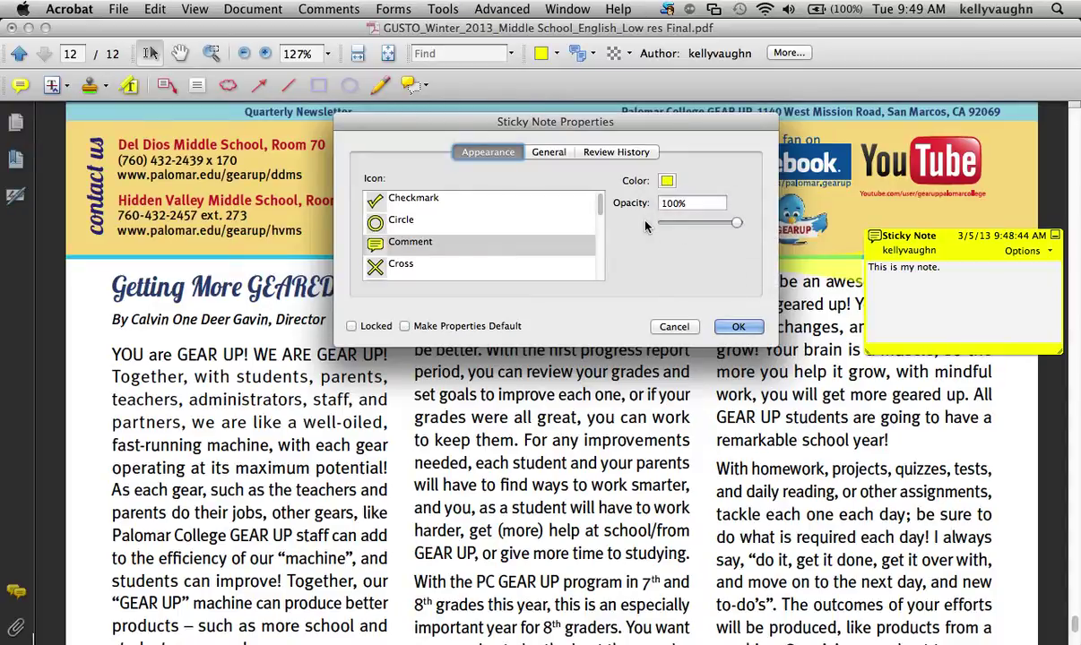
{"action": "left_click_drag", "start_coordinate": [724, 226], "coordinate": [737, 222]}
{"action": "left_click_drag", "start_coordinate": [729, 124], "coordinate": [668, 367]}
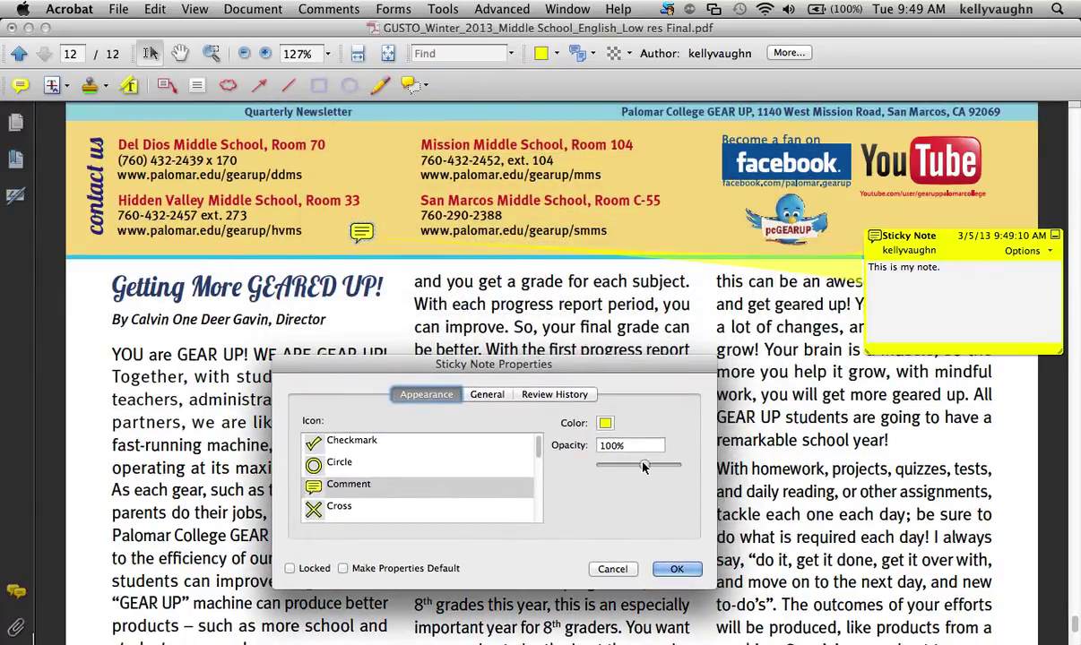
{"action": "double_click", "coordinate": [608, 445]}
{"action": "type", "text": "49"}
{"action": "left_click", "coordinate": [674, 569]}
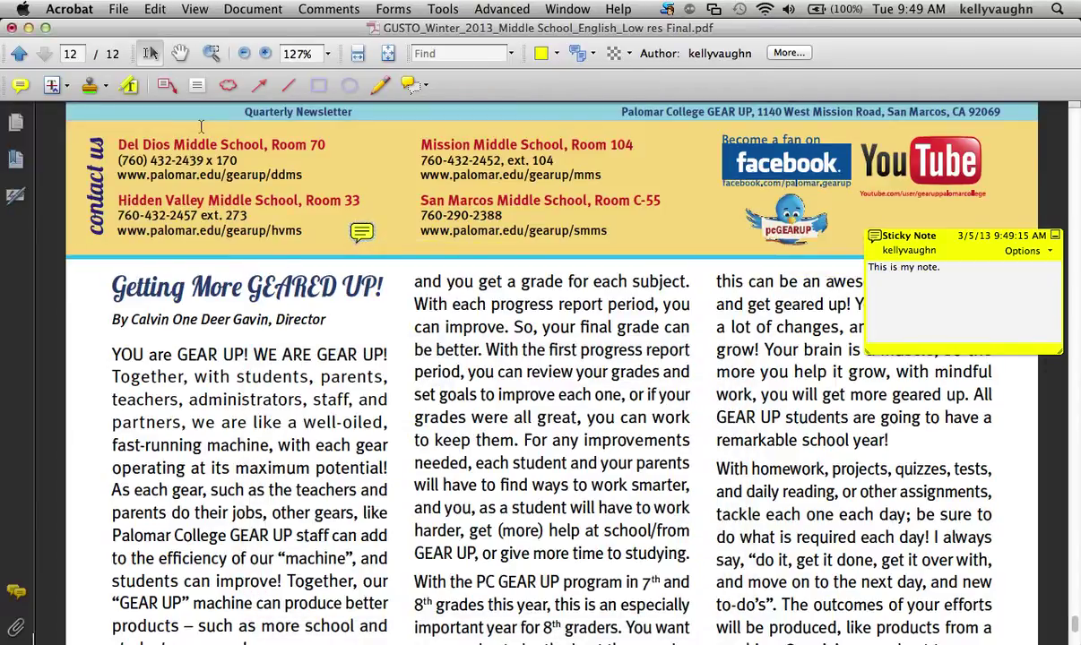
With Text Edits, apply Cross Out Text (Comment) to the 'Getting More GEARED UP!' opening paragraph
{"action": "left_click", "coordinate": [52, 87]}
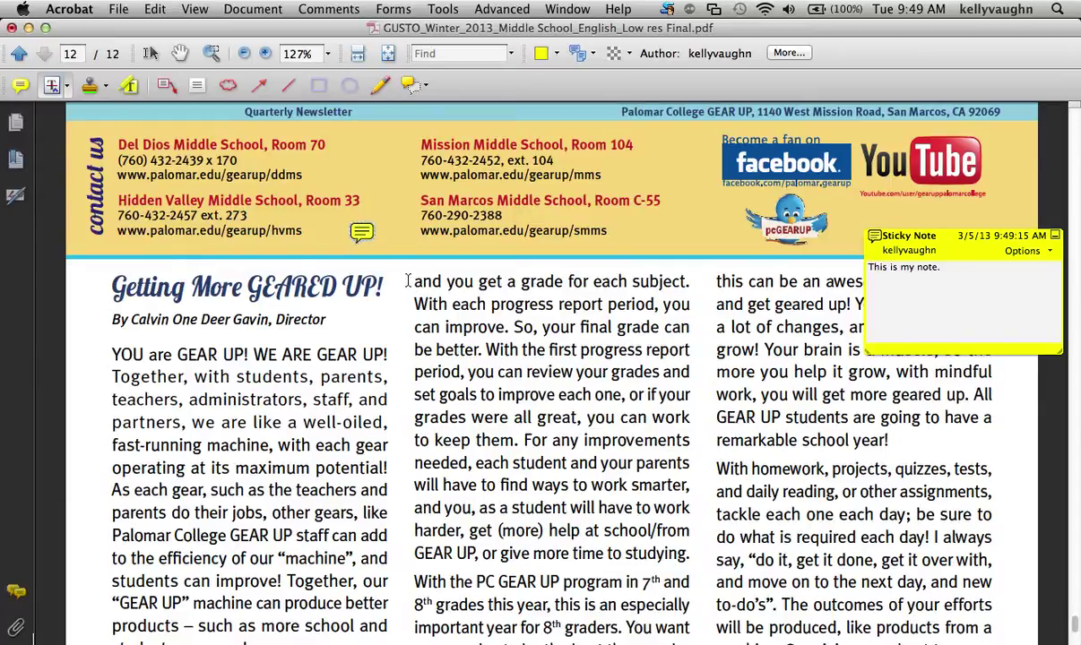
{"action": "left_click_drag", "start_coordinate": [111, 354], "coordinate": [375, 543]}
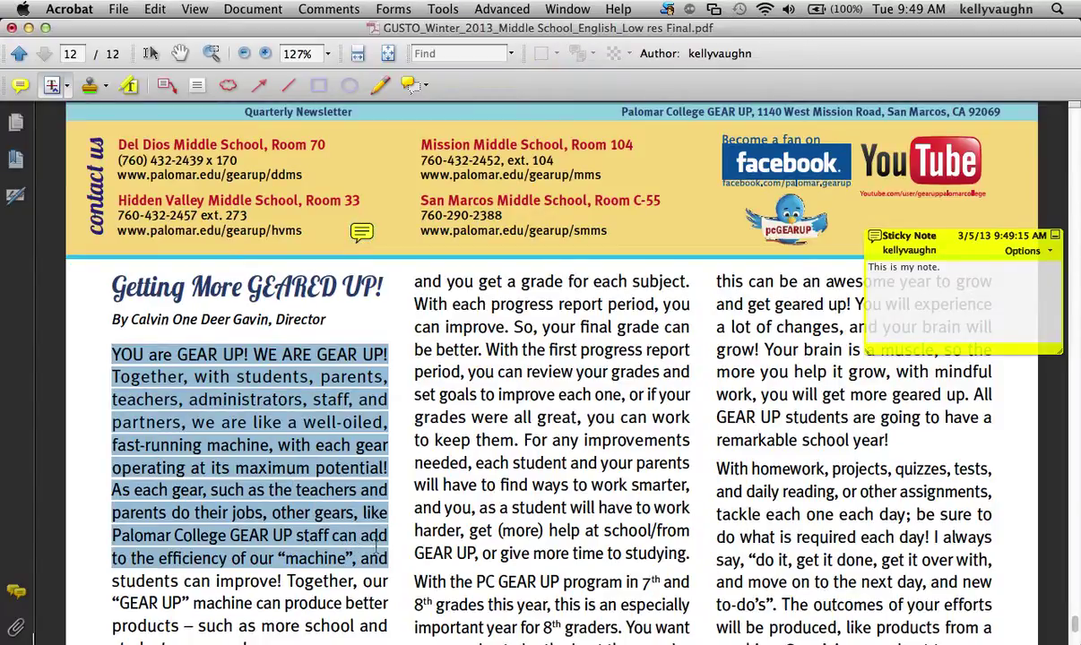
{"action": "right_click", "coordinate": [266, 421]}
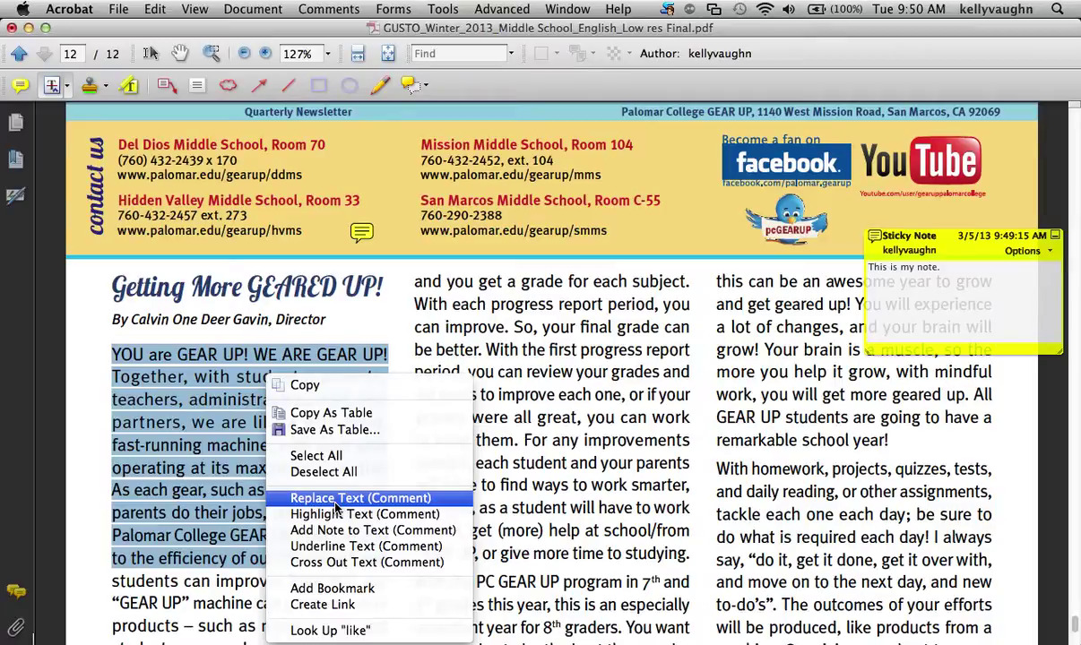
{"action": "left_click", "coordinate": [324, 563]}
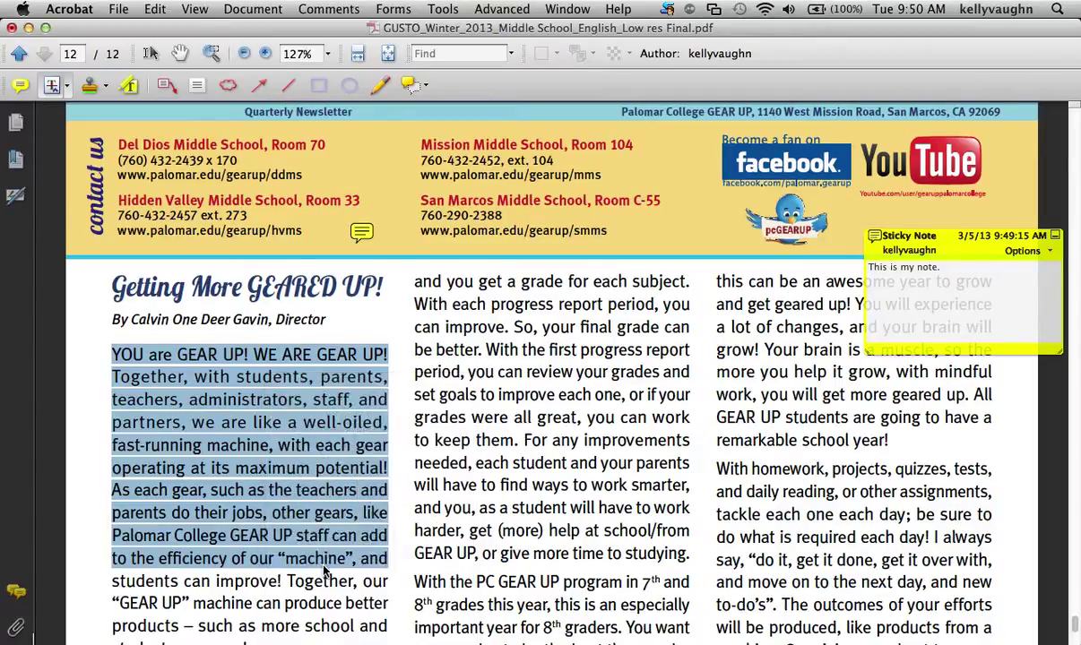
Change the strikeout colour to blue, then select the middle column's first paragraph
{"action": "left_click", "coordinate": [365, 485]}
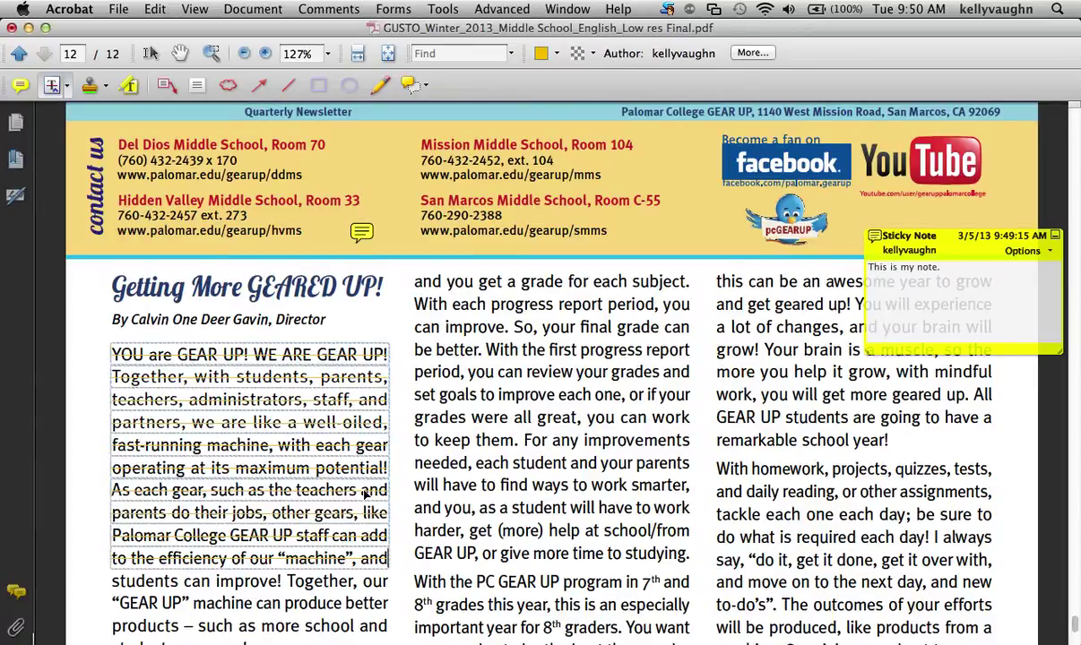
{"action": "left_click", "coordinate": [554, 54]}
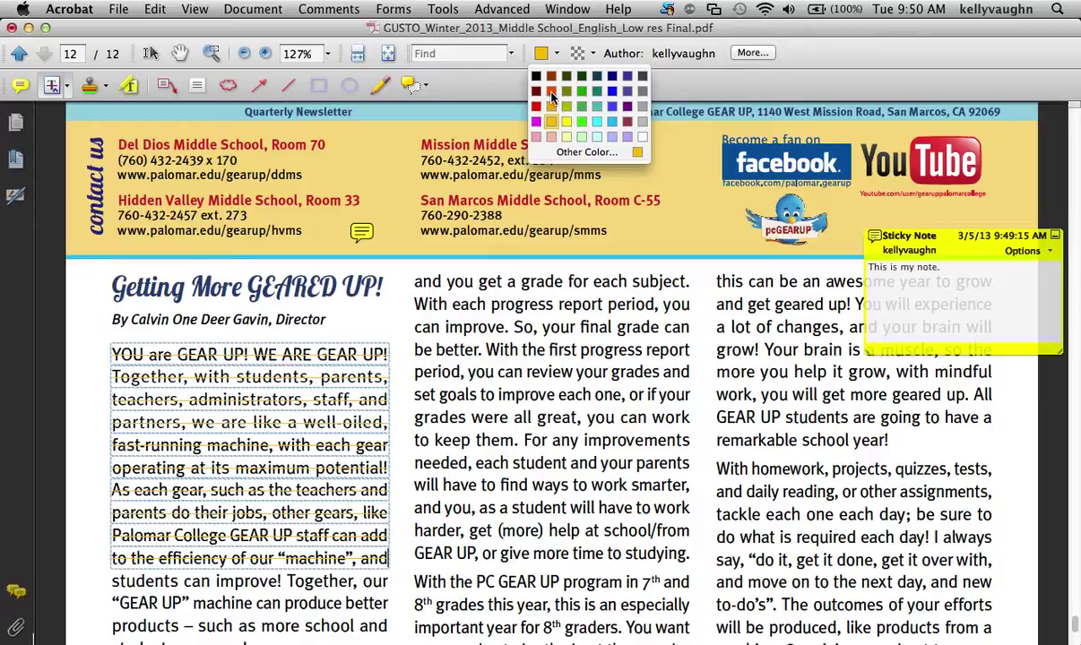
{"action": "left_click", "coordinate": [551, 92]}
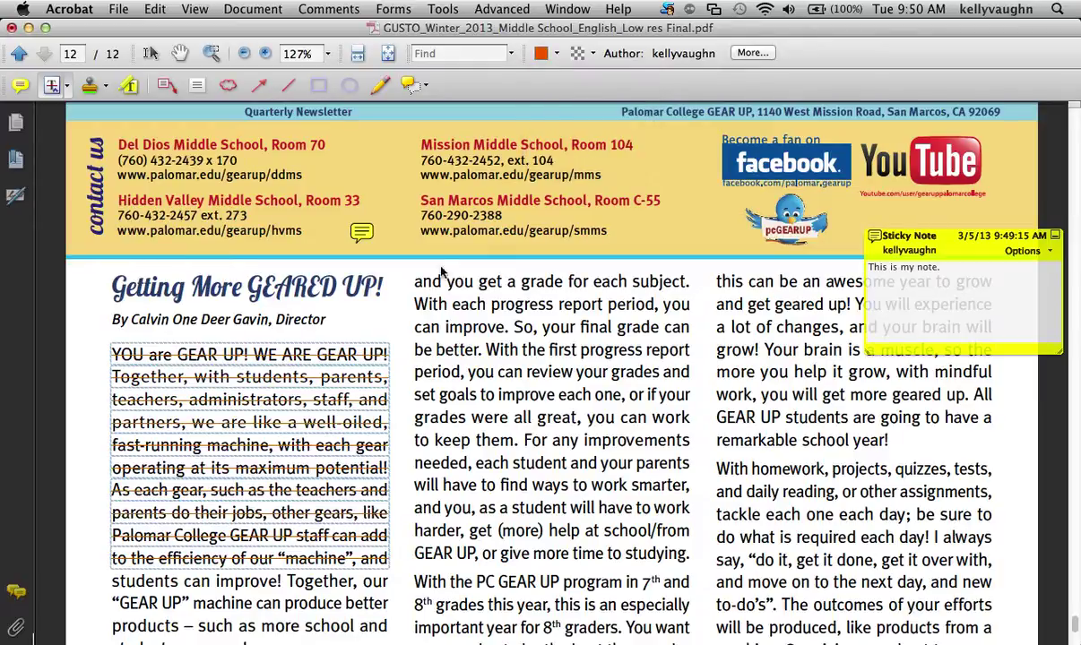
{"action": "right_click", "coordinate": [369, 431]}
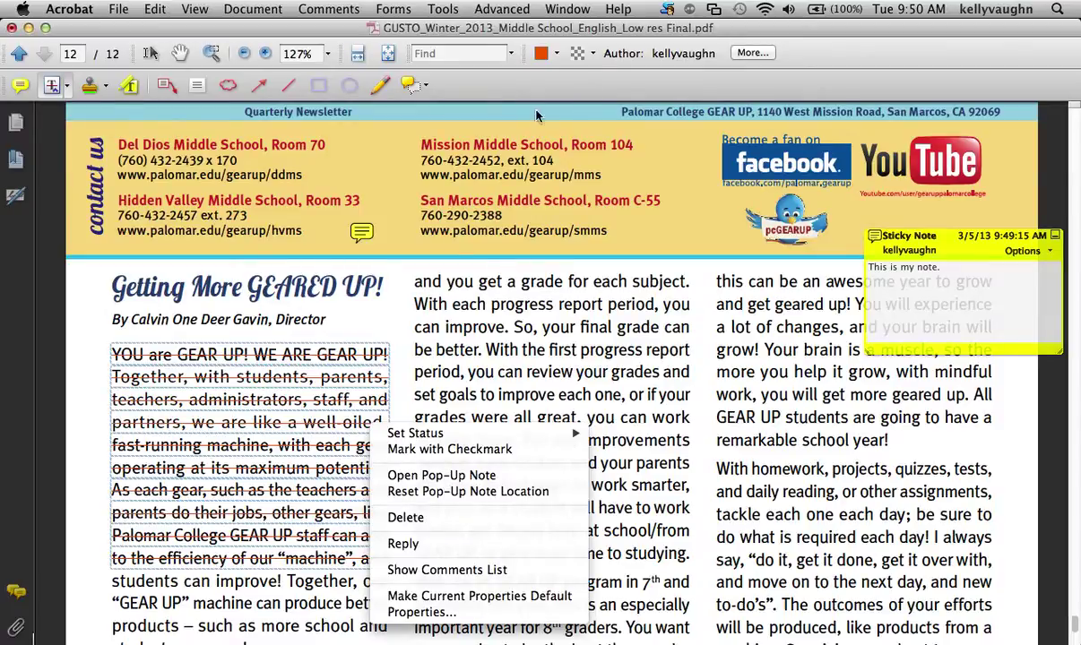
{"action": "left_click", "coordinate": [560, 54]}
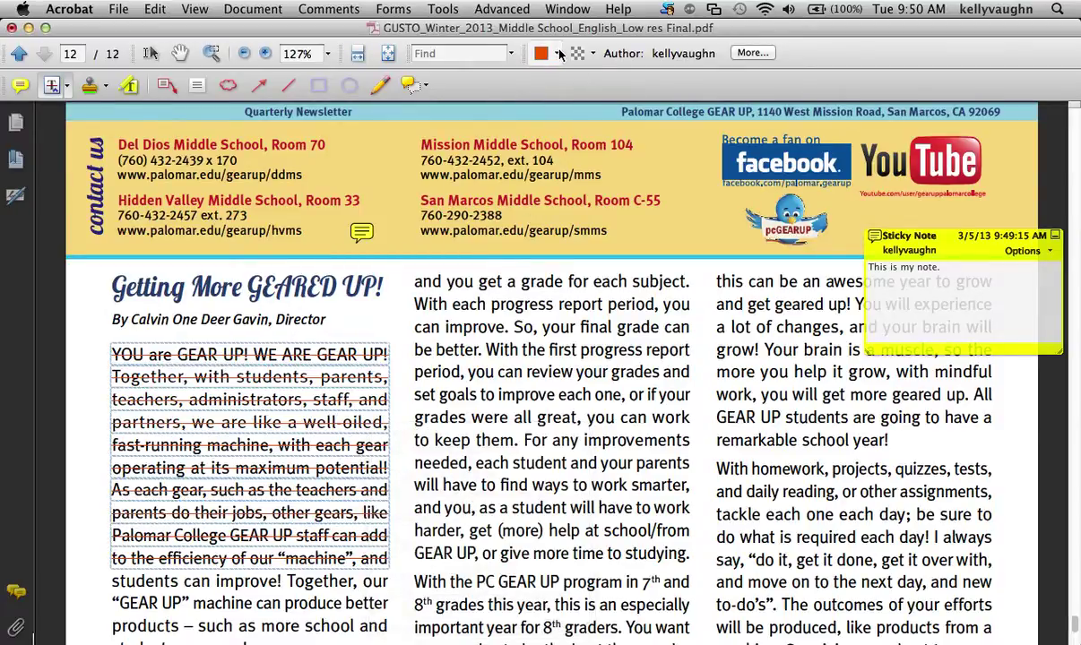
{"action": "left_click", "coordinate": [559, 55]}
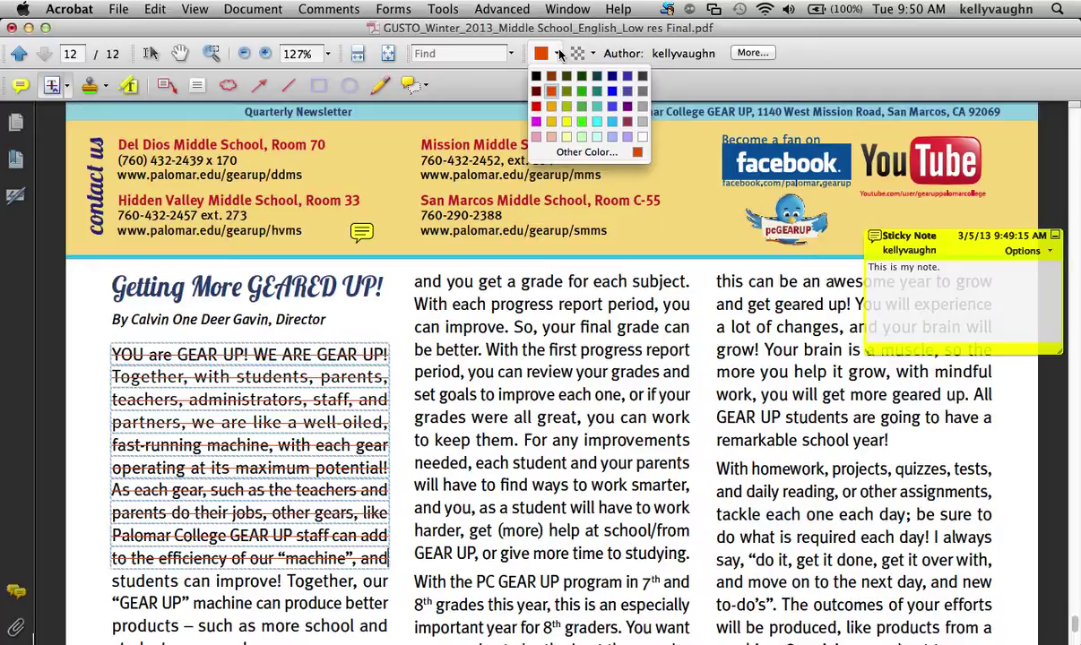
{"action": "left_click", "coordinate": [612, 107]}
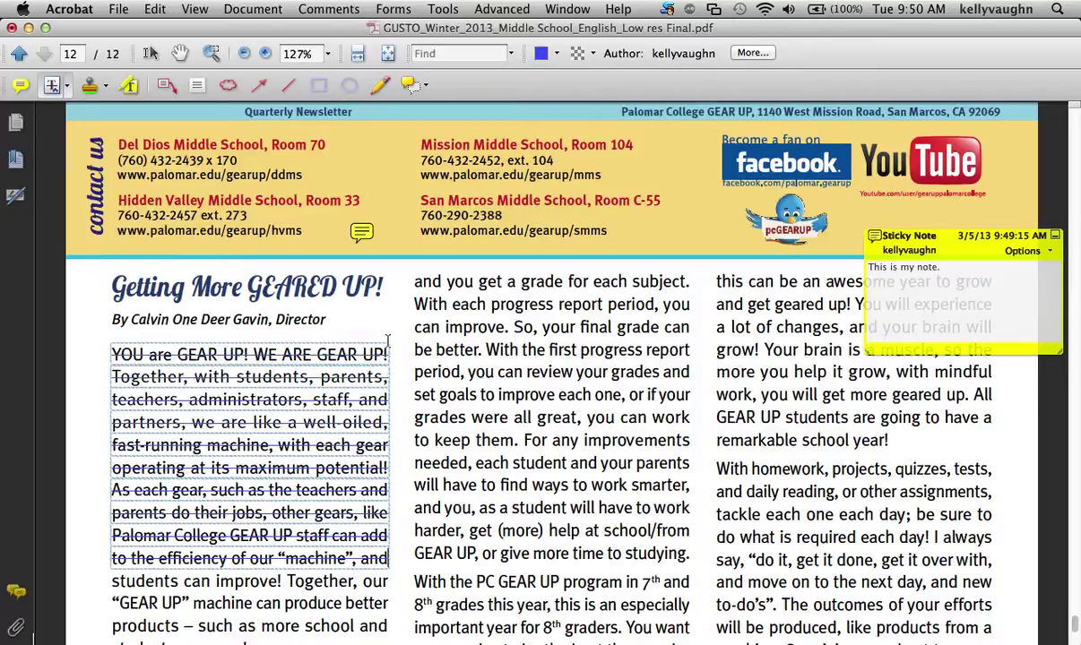
{"action": "left_click_drag", "start_coordinate": [417, 280], "coordinate": [672, 459]}
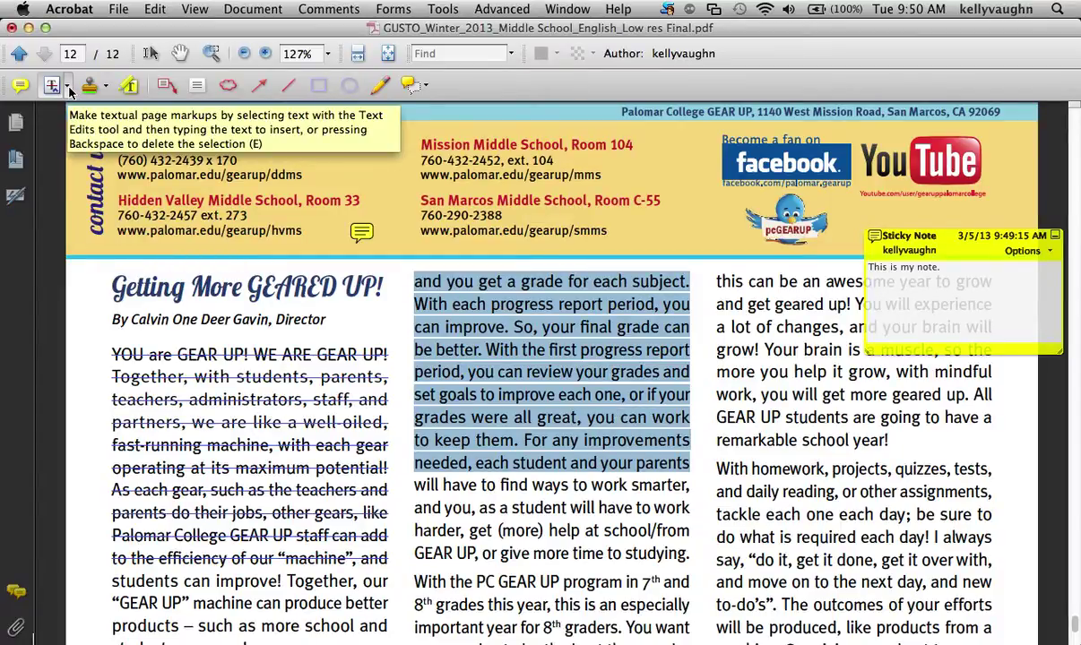
Apply Replace Selected Text from the Text Edits dropdown to the middle column's first paragraph
{"action": "right_click", "coordinate": [434, 308]}
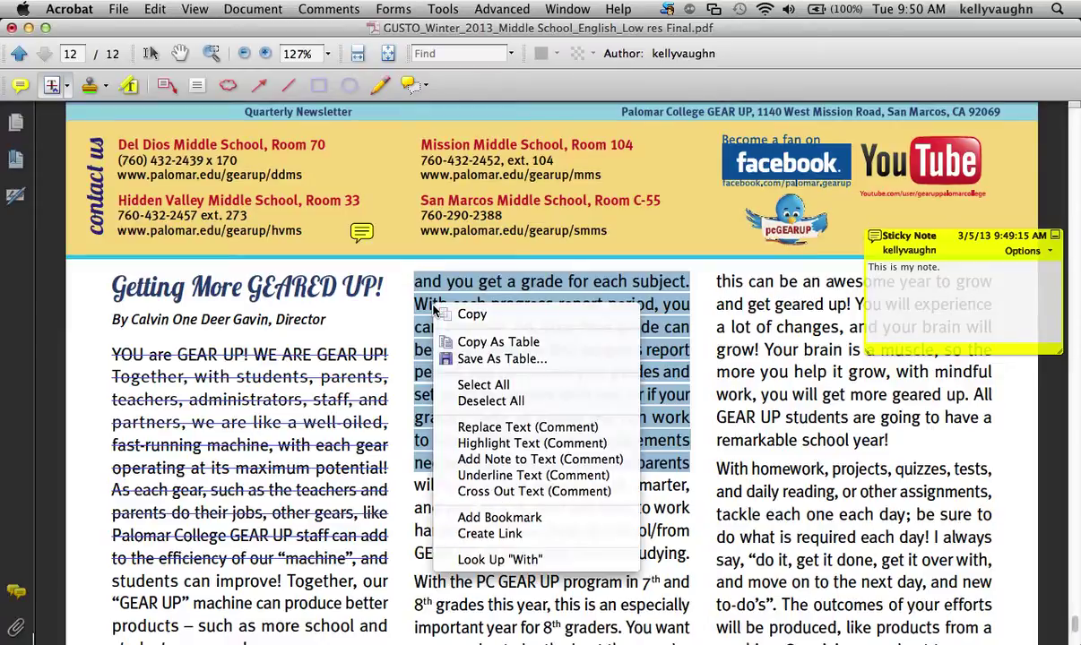
{"action": "left_click", "coordinate": [67, 87]}
{"action": "left_click", "coordinate": [69, 88]}
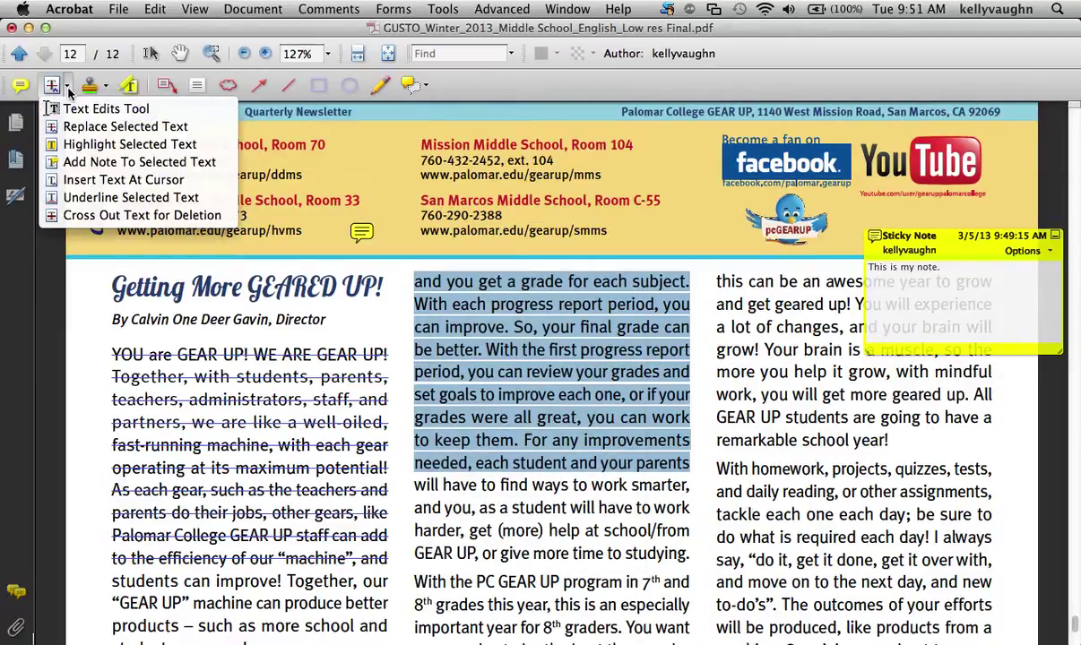
{"action": "left_click", "coordinate": [94, 130]}
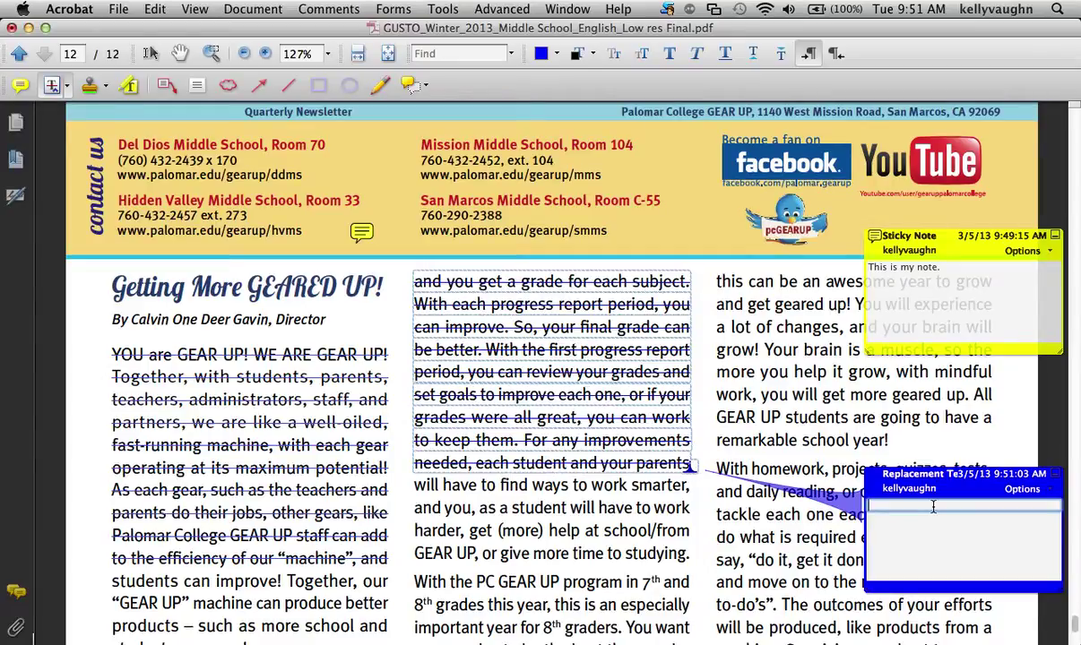
{"action": "scroll", "coordinate": [829, 464], "scroll_direction": "down", "scroll_amount": 1}
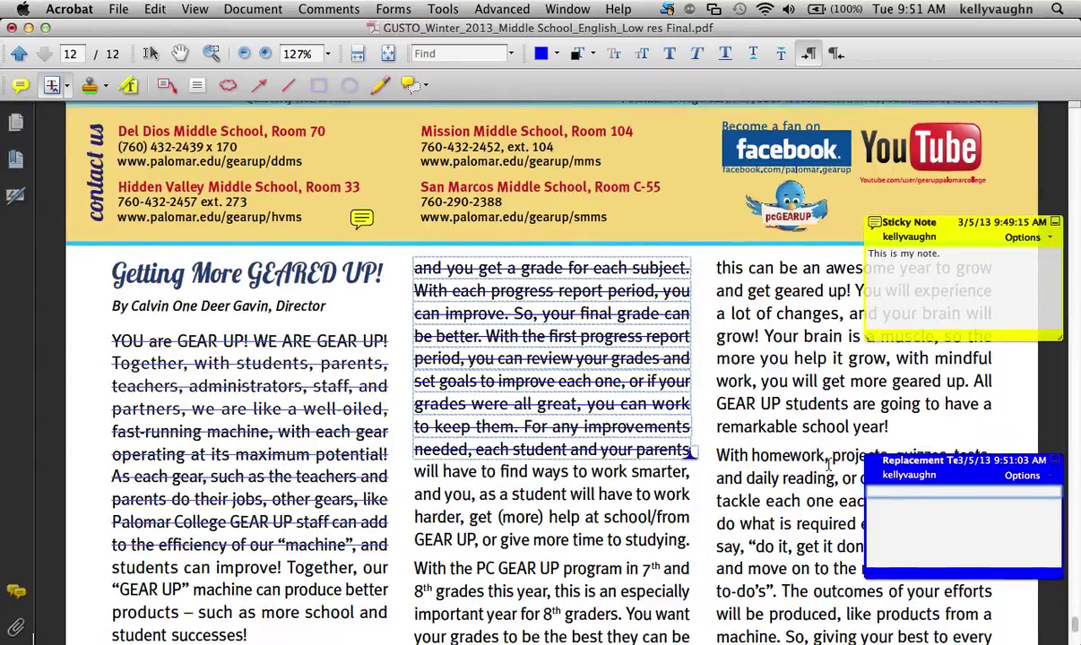
{"action": "scroll", "coordinate": [829, 464], "scroll_direction": "down", "scroll_amount": 5}
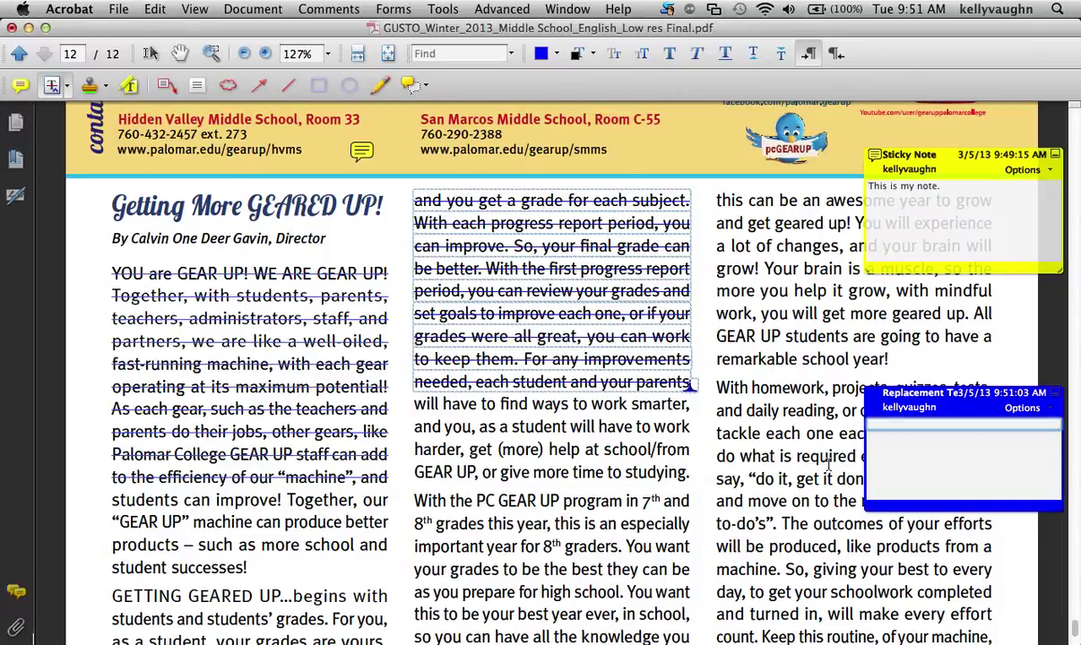
Close the empty note and apply Replace Text (Comment) to the 'With the PC GEAR UP program' paragraph
{"action": "scroll", "coordinate": [766, 435], "scroll_direction": "down", "scroll_amount": 4}
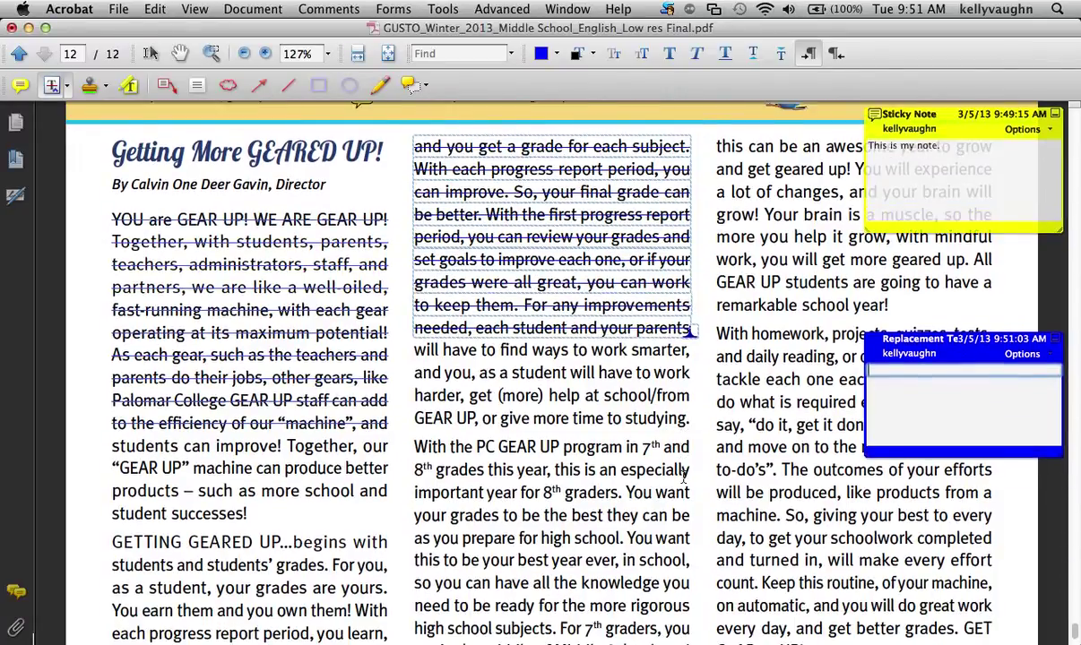
{"action": "scroll", "coordinate": [685, 476], "scroll_direction": "down", "scroll_amount": 4}
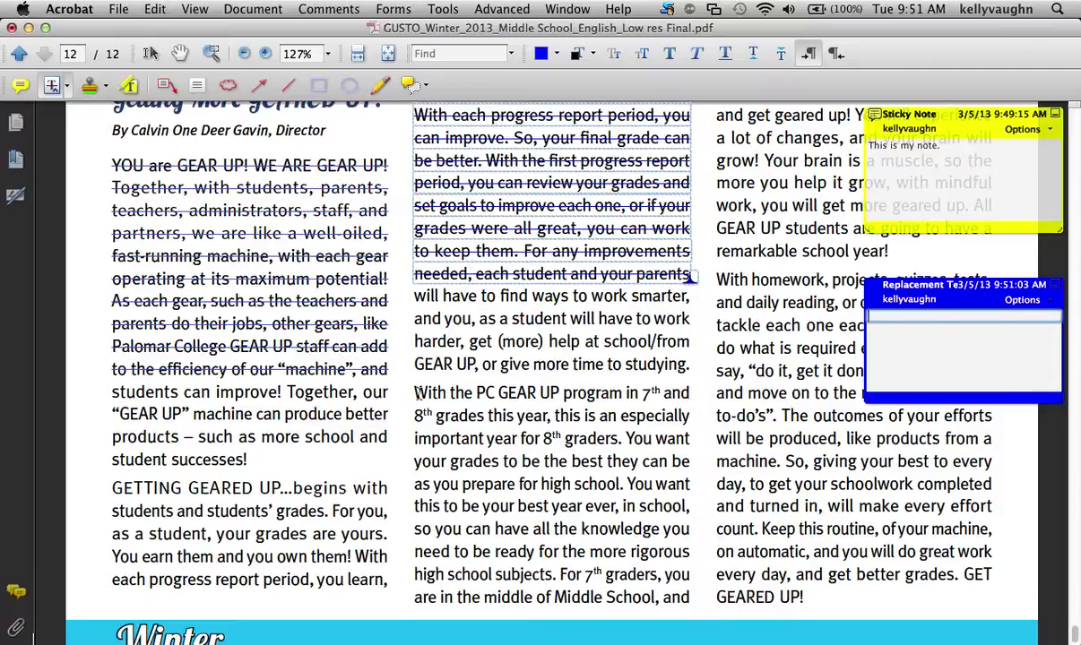
{"action": "left_click", "coordinate": [416, 392]}
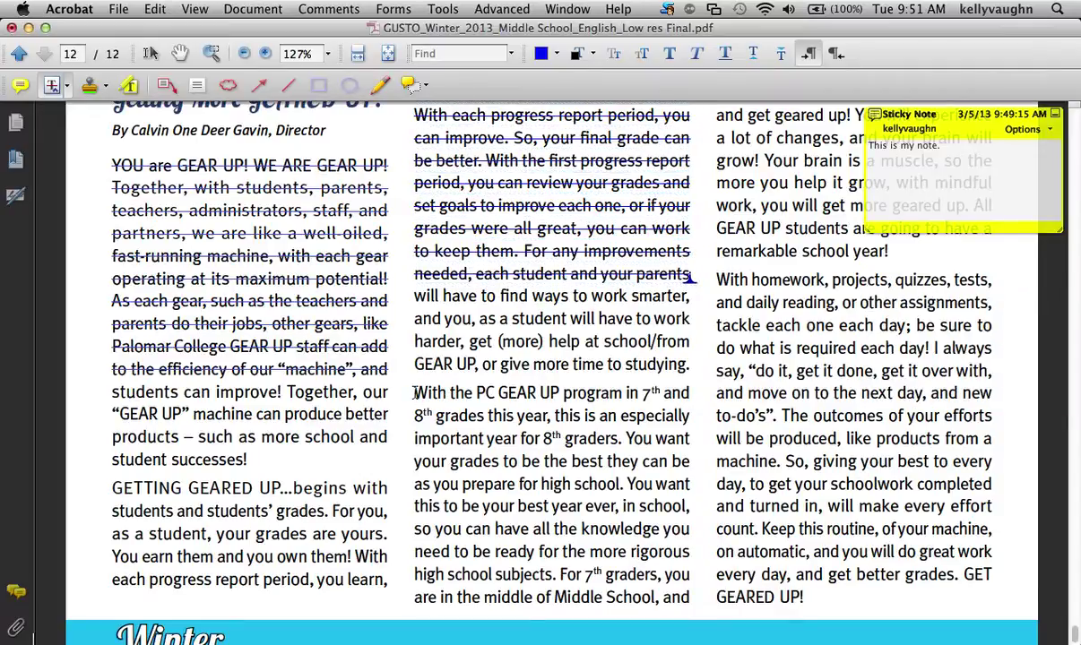
{"action": "left_click_drag", "start_coordinate": [418, 395], "coordinate": [669, 544]}
{"action": "right_click", "coordinate": [669, 544]}
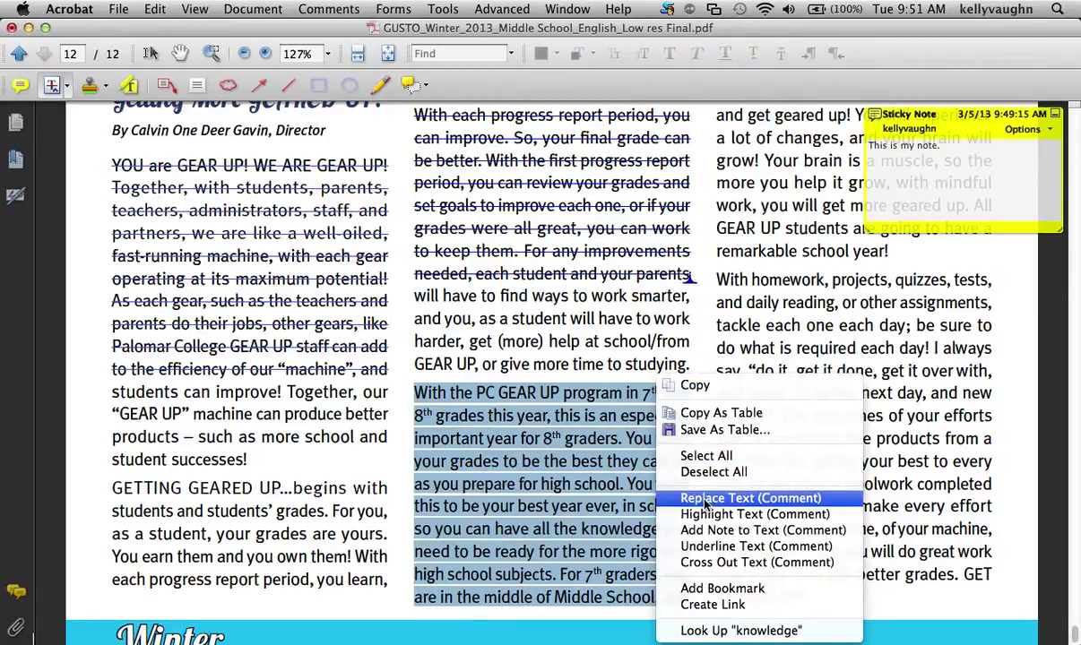
{"action": "left_click", "coordinate": [705, 508]}
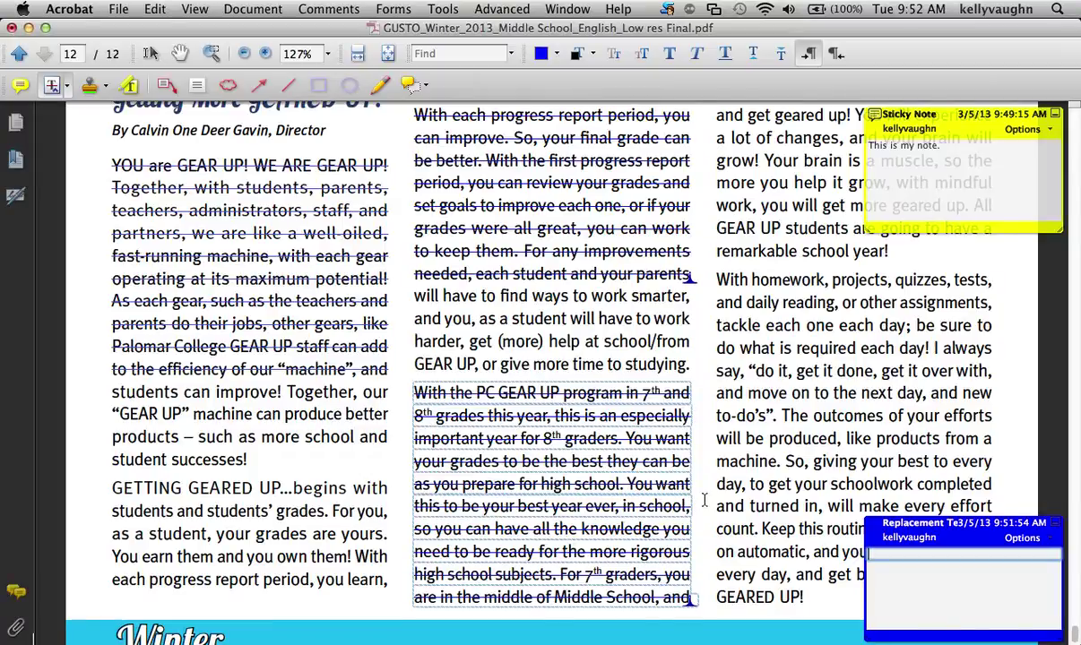
{"action": "scroll", "coordinate": [704, 499], "scroll_direction": "up", "scroll_amount": 2}
{"action": "scroll", "coordinate": [704, 499], "scroll_direction": "up", "scroll_amount": 1}
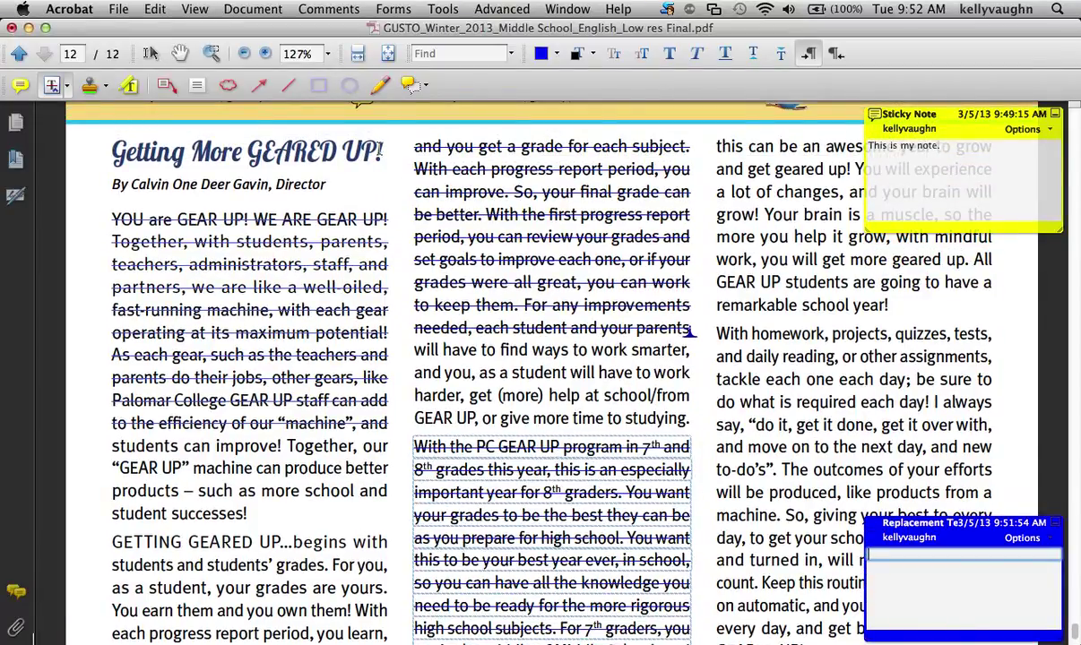
Apply Replace Text (Comment) to the 'Getting More GEARED UP!' heading
{"action": "left_click_drag", "start_coordinate": [383, 152], "coordinate": [144, 161]}
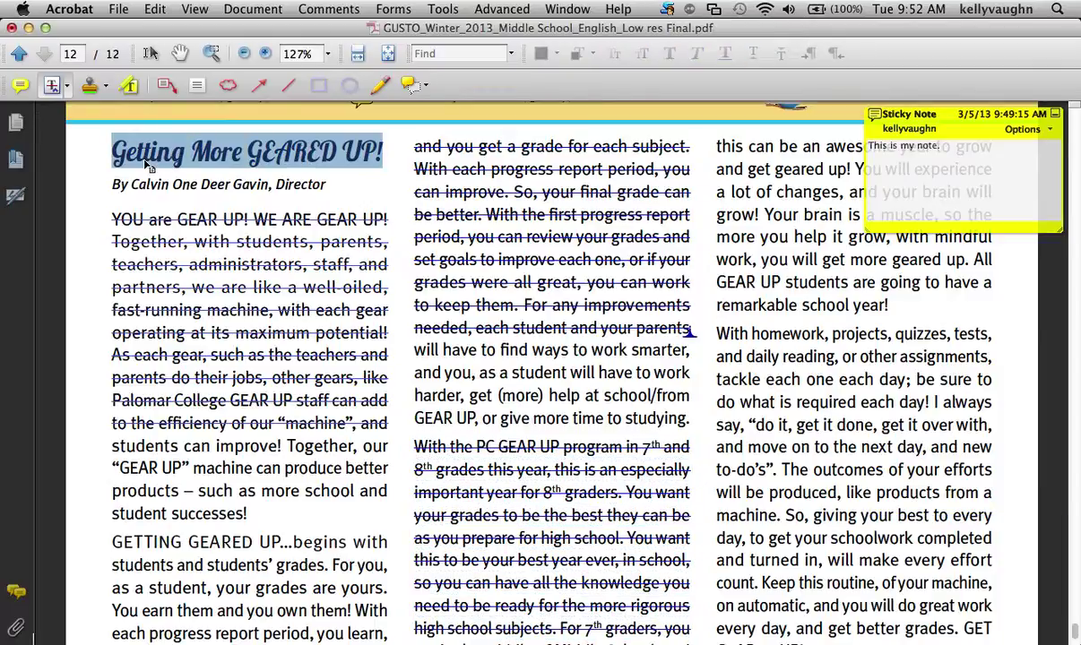
{"action": "right_click", "coordinate": [143, 161]}
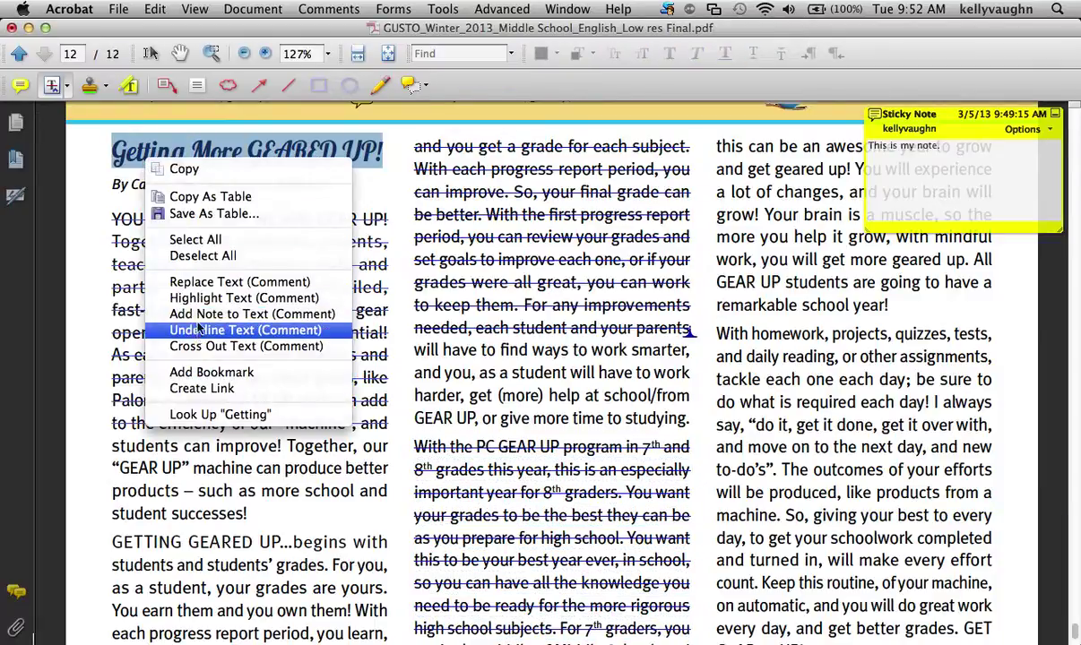
{"action": "left_click", "coordinate": [192, 282]}
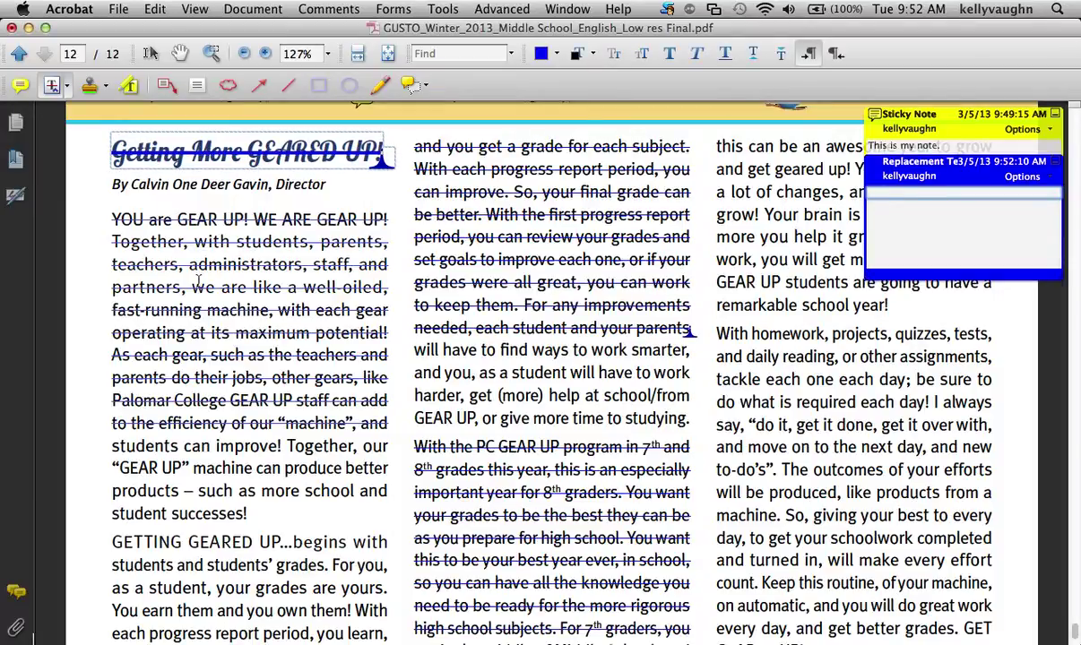
{"action": "scroll", "coordinate": [262, 302], "scroll_direction": "up", "scroll_amount": 3}
{"action": "scroll", "coordinate": [263, 302], "scroll_direction": "up", "scroll_amount": 4}
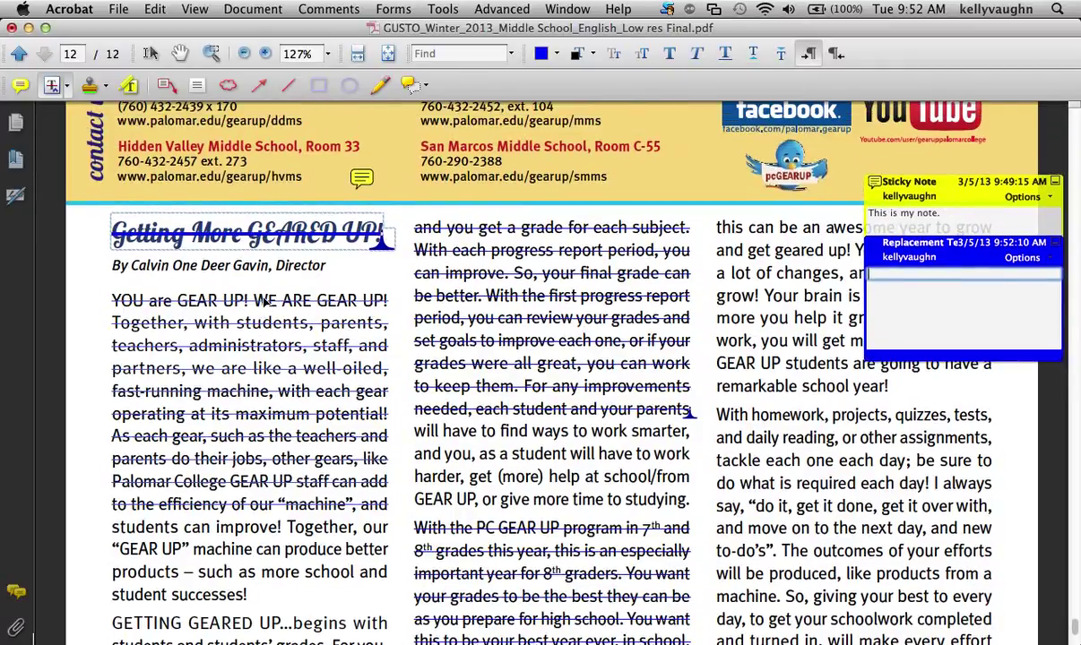
{"action": "scroll", "coordinate": [263, 299], "scroll_direction": "up", "scroll_amount": 1}
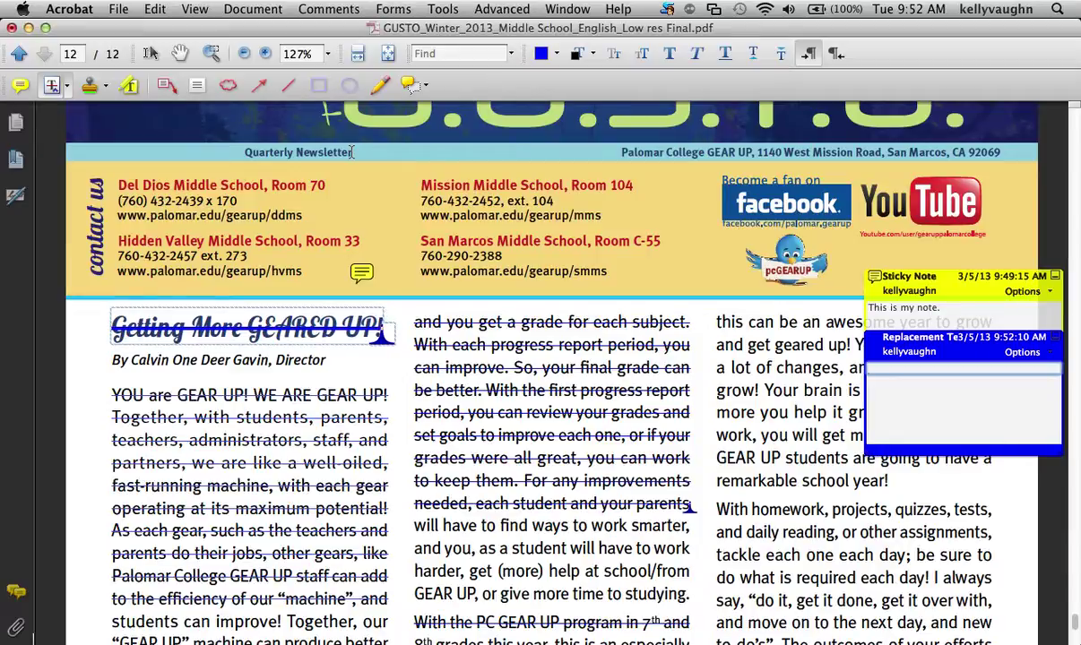
Apply Replace Text (Comment) to the banner phrases 'Quarterly Newsletter' and 'San Marcos Middle School'
{"action": "left_click_drag", "start_coordinate": [352, 152], "coordinate": [262, 157]}
{"action": "right_click", "coordinate": [263, 157]}
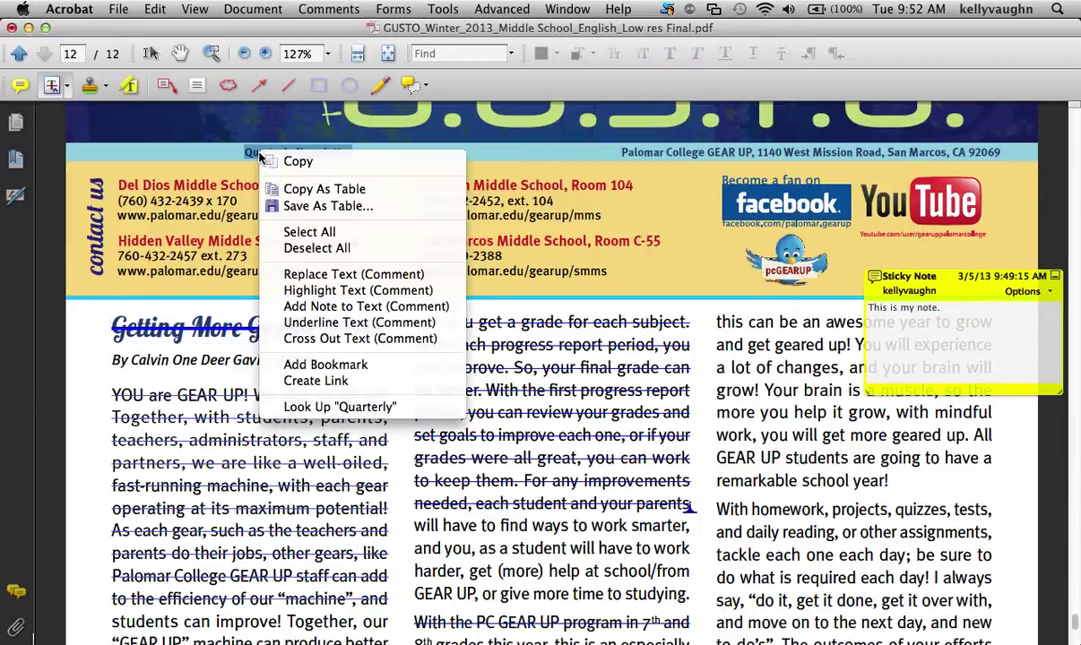
{"action": "key", "text": "Escape"}
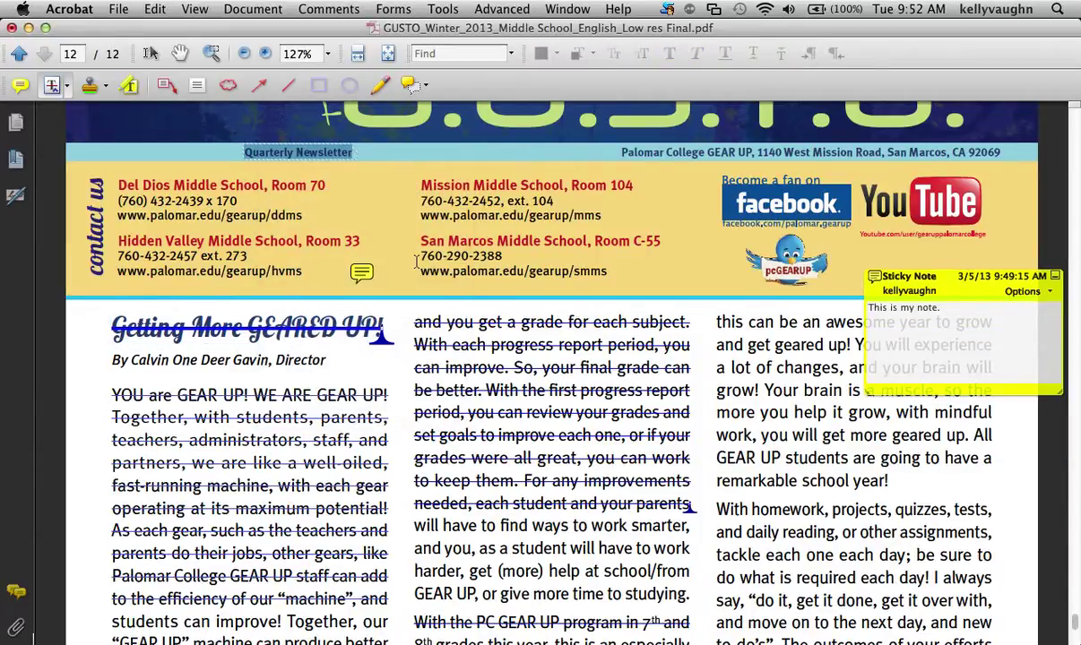
{"action": "key", "text": "Return"}
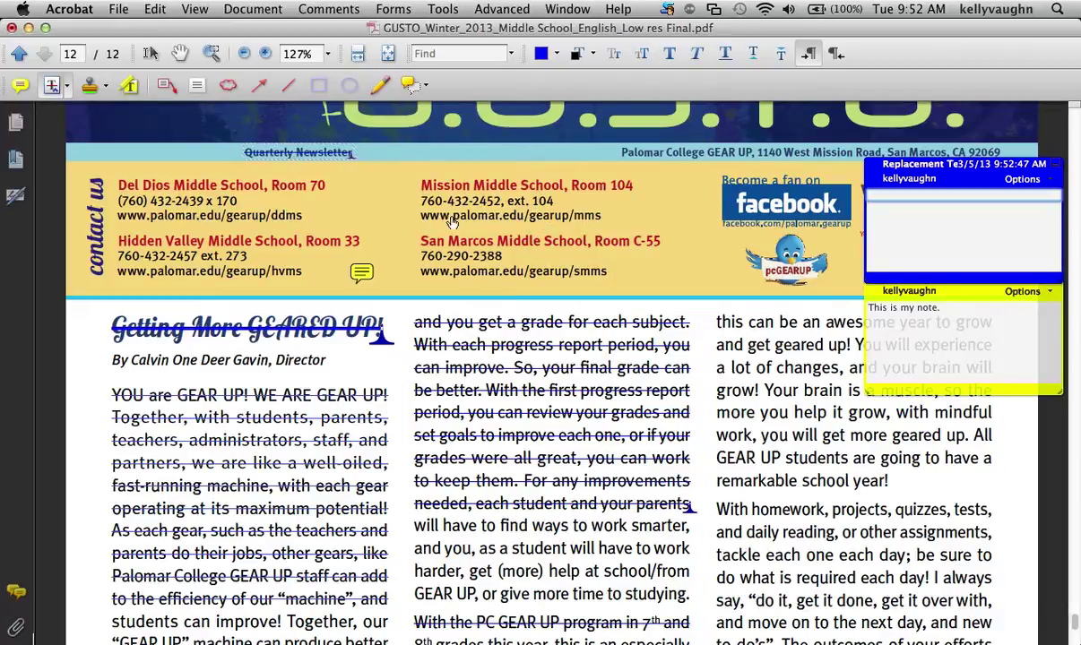
{"action": "left_click_drag", "start_coordinate": [399, 235], "coordinate": [559, 228]}
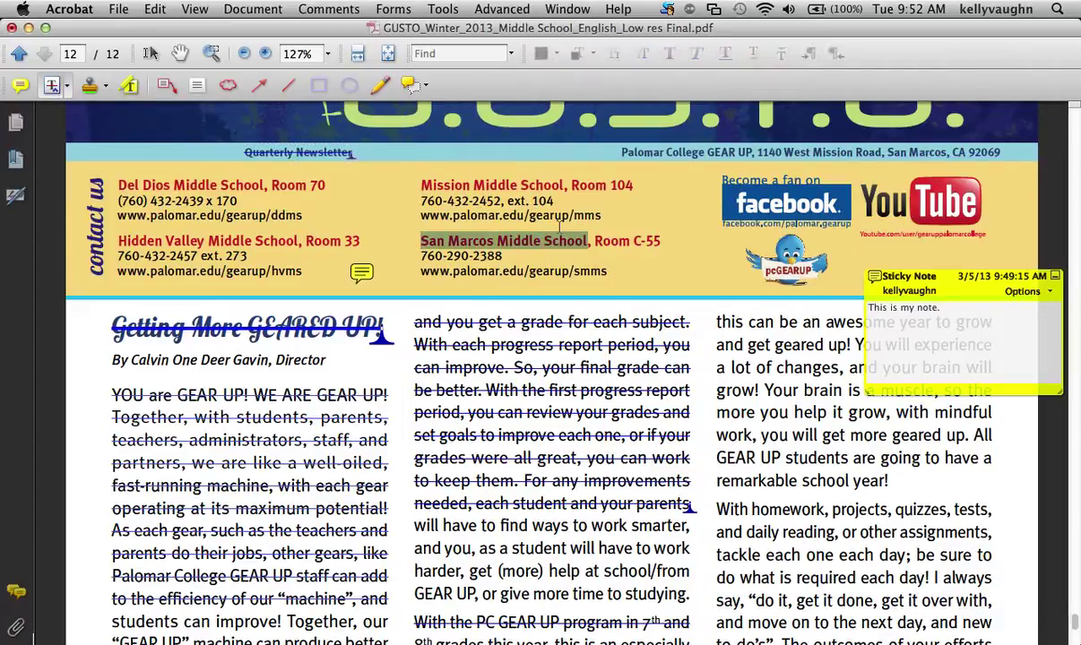
{"action": "right_click", "coordinate": [556, 239]}
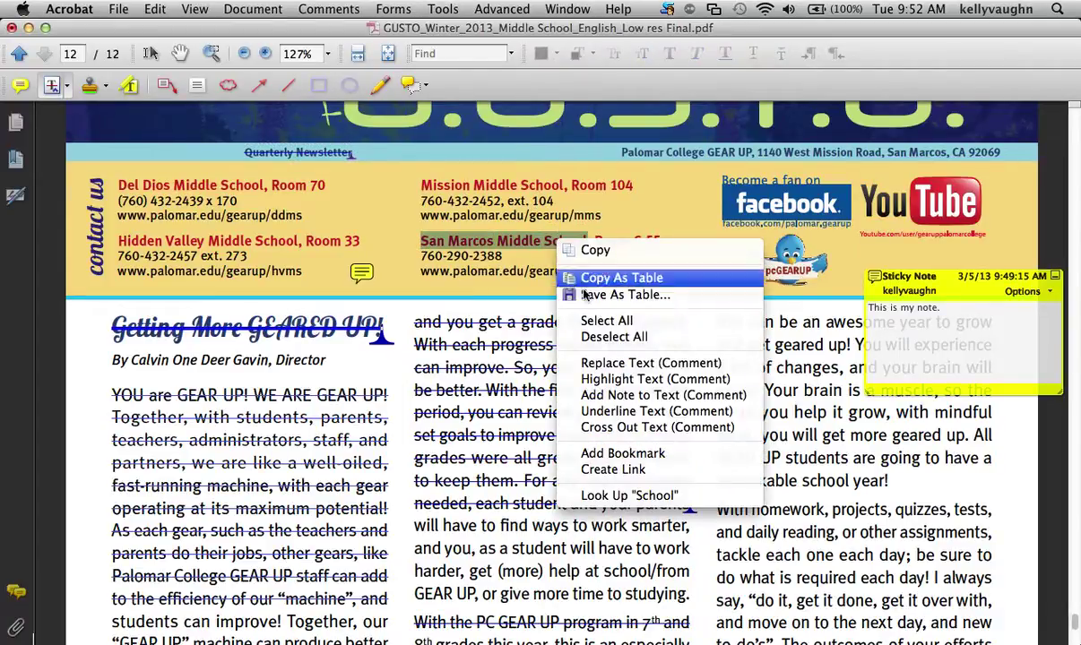
{"action": "left_click", "coordinate": [598, 364]}
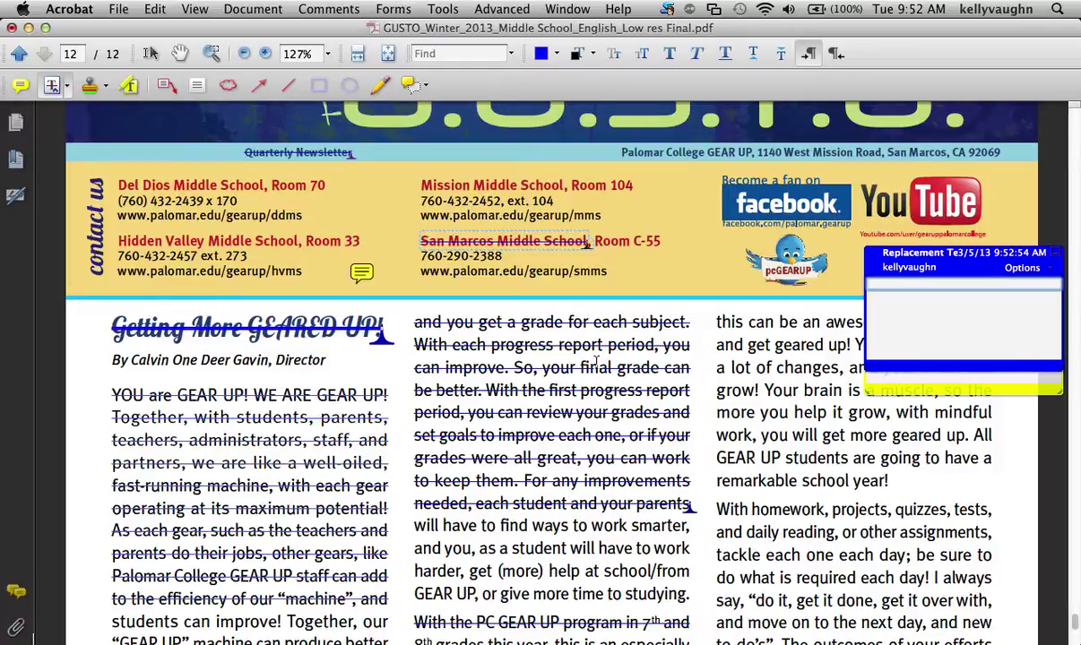
Delete the replacement markup in the middle column
{"action": "left_click", "coordinate": [66, 86]}
{"action": "left_click", "coordinate": [90, 171]}
{"action": "left_click", "coordinate": [518, 414]}
{"action": "key", "text": "Delete"}
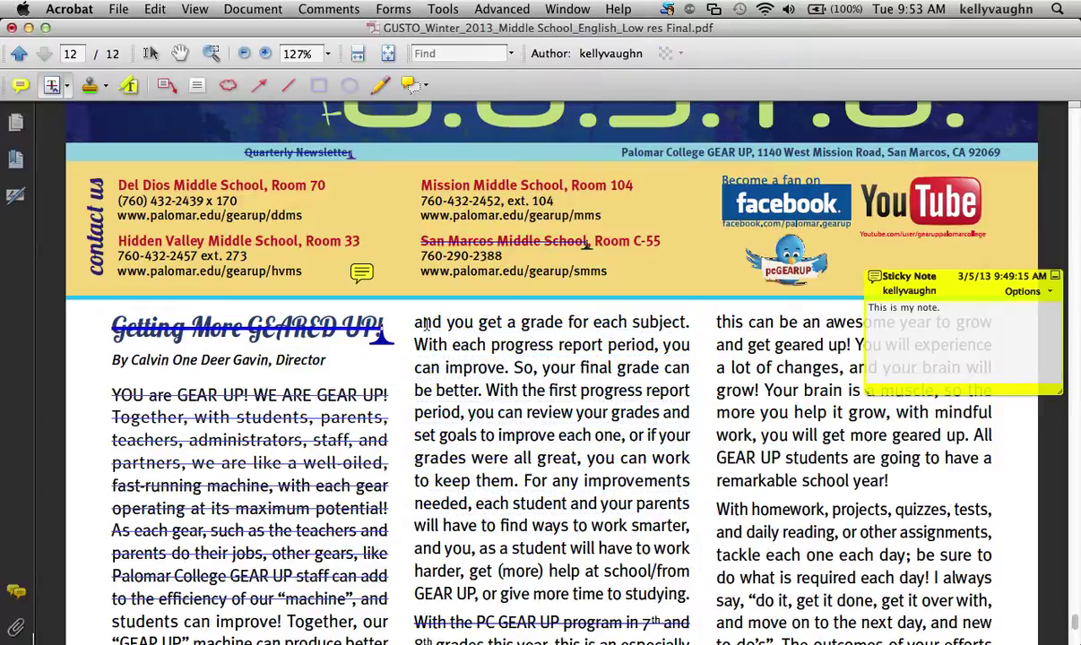
Highlight the ten middle-column lines from 'and you get a grade' to 'smarter,' in yellow
{"action": "left_click_drag", "start_coordinate": [415, 321], "coordinate": [686, 525]}
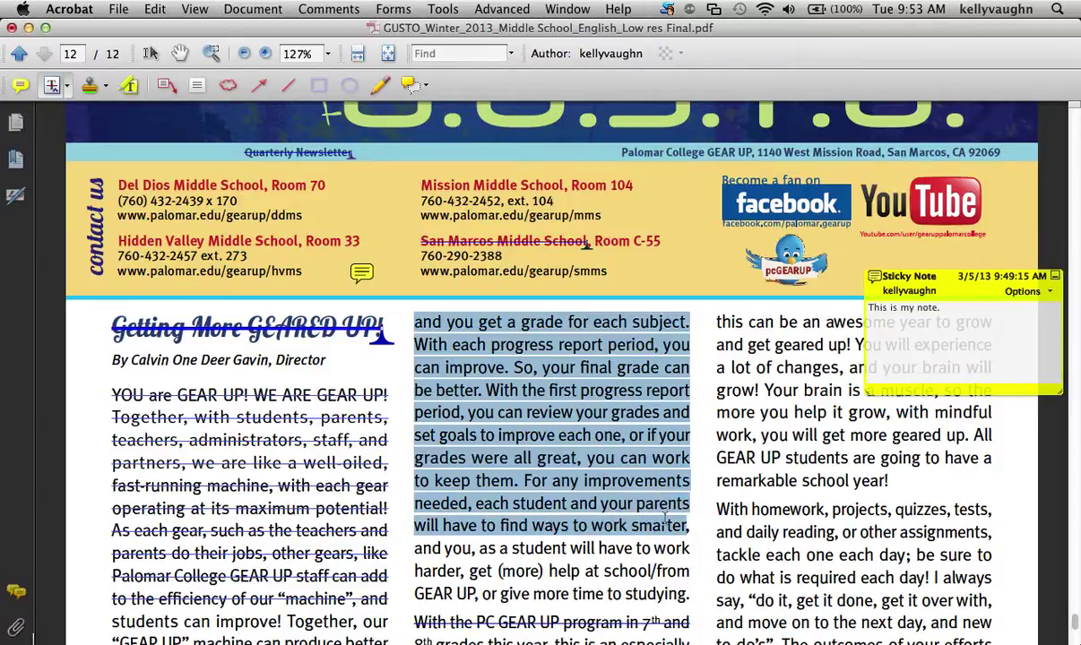
{"action": "left_click", "coordinate": [66, 85]}
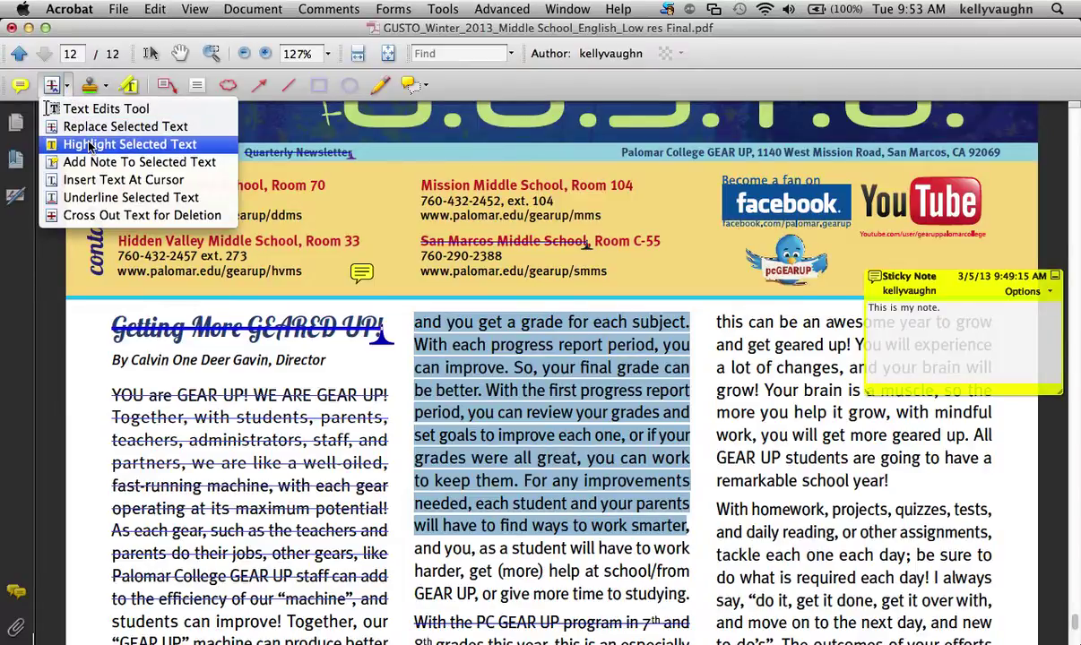
{"action": "left_click", "coordinate": [90, 147]}
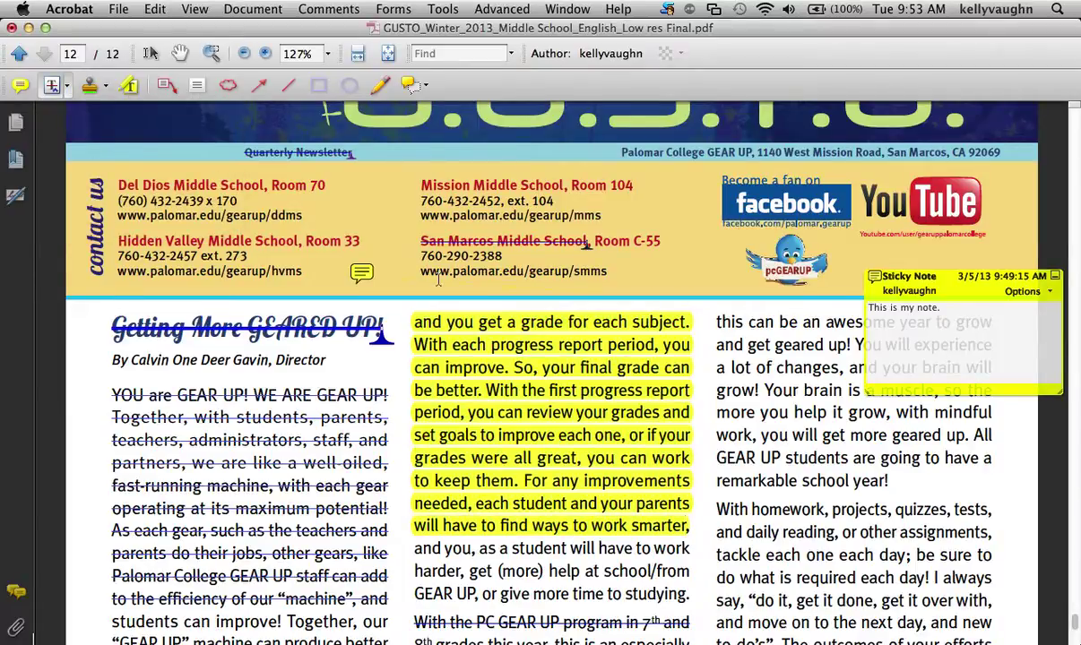
{"action": "left_click", "coordinate": [596, 374]}
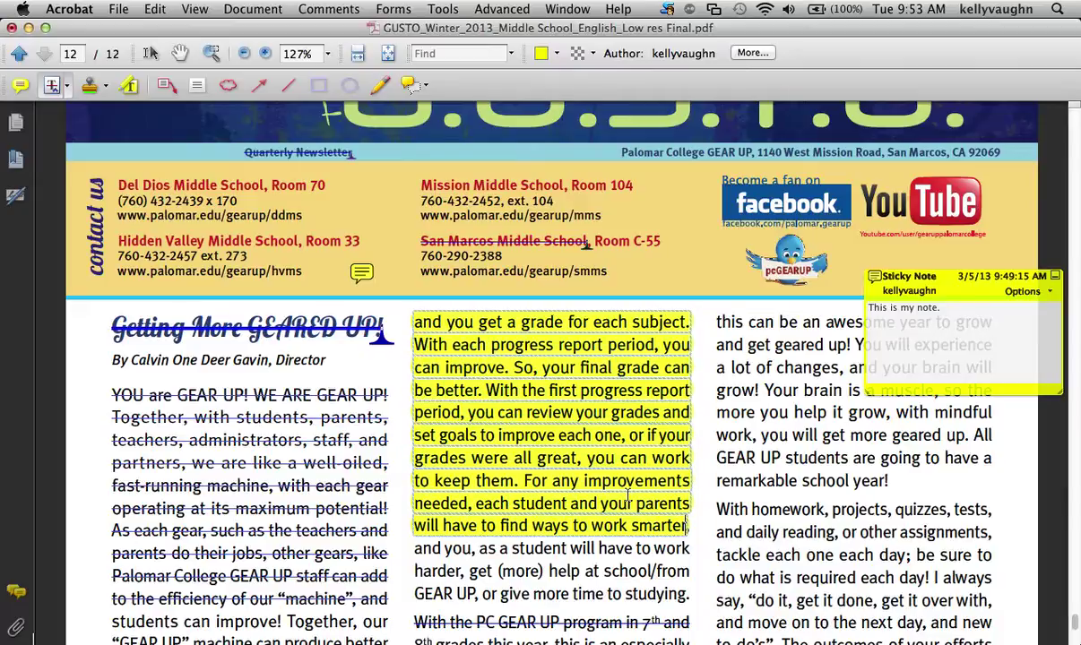
Open the pop-up note of the middle column's yellow highlight
{"action": "left_click", "coordinate": [385, 339]}
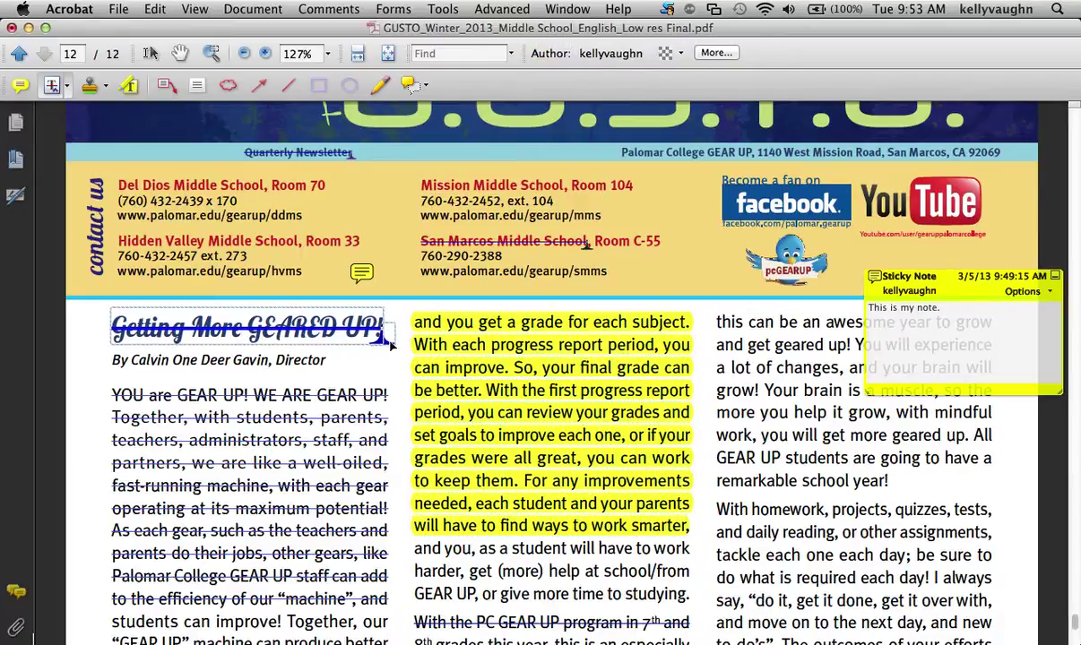
{"action": "left_click_drag", "start_coordinate": [717, 345], "coordinate": [816, 345]}
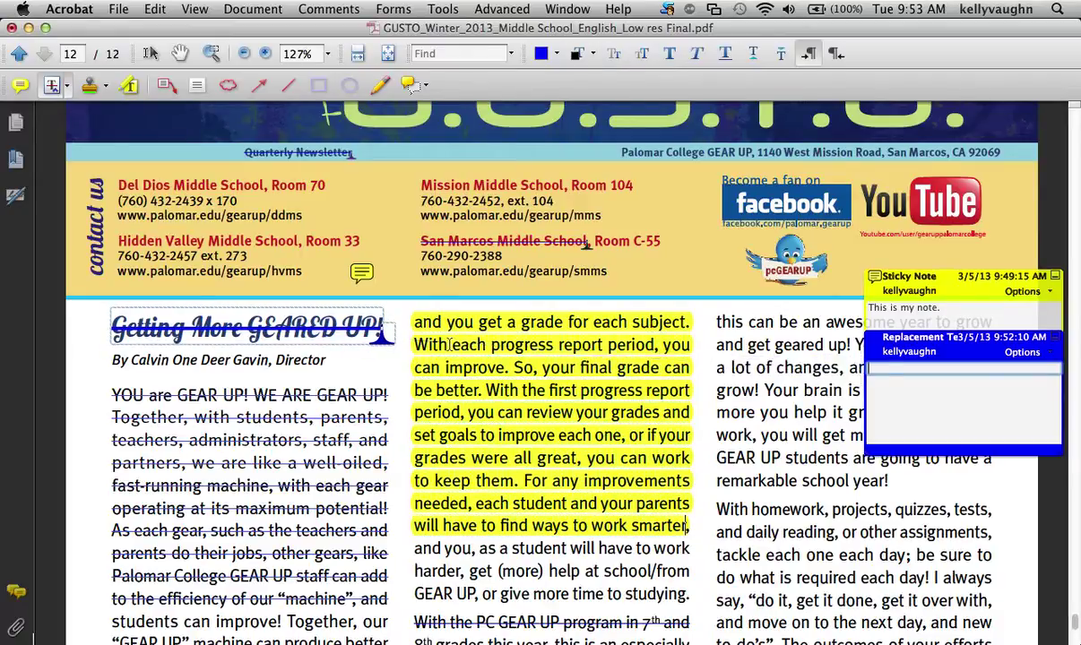
{"action": "left_click", "coordinate": [662, 433]}
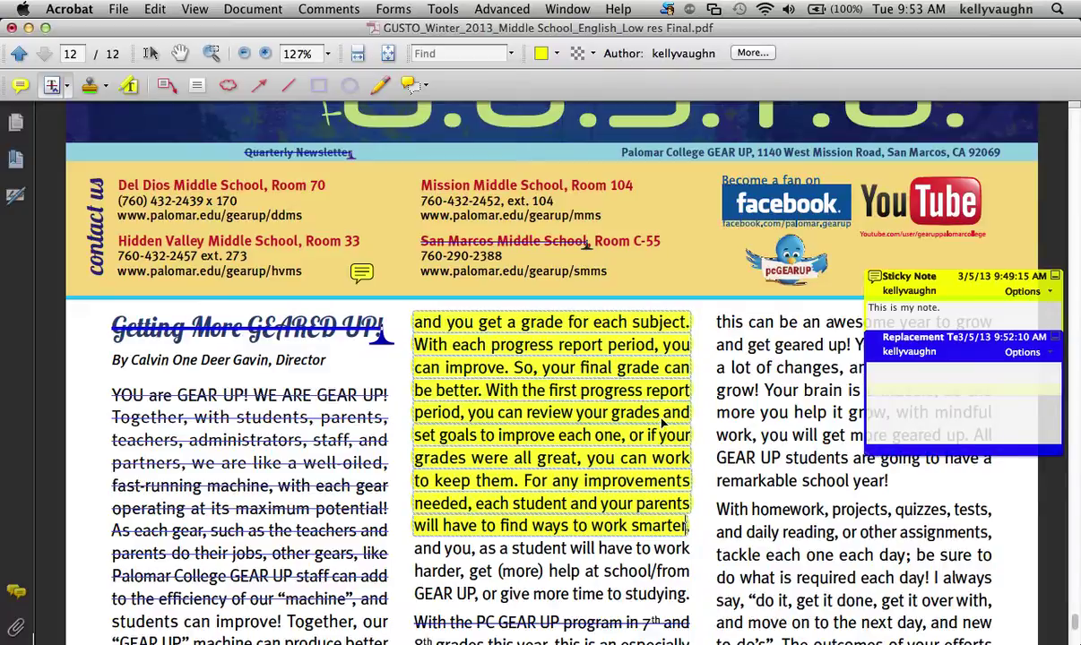
{"action": "right_click", "coordinate": [658, 417]}
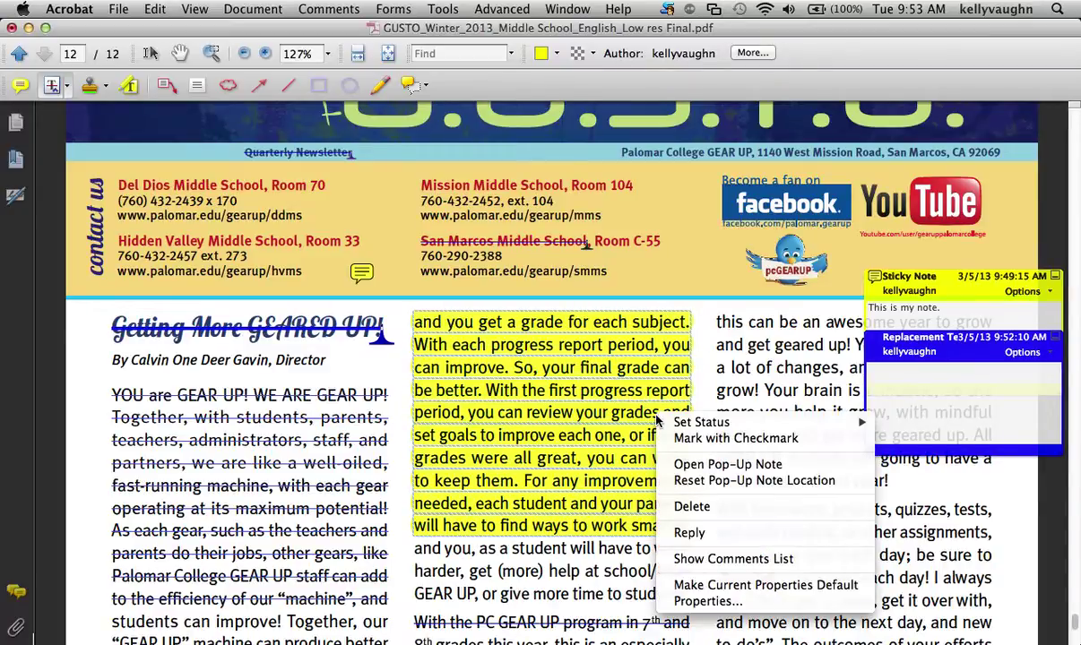
{"action": "left_click", "coordinate": [717, 466]}
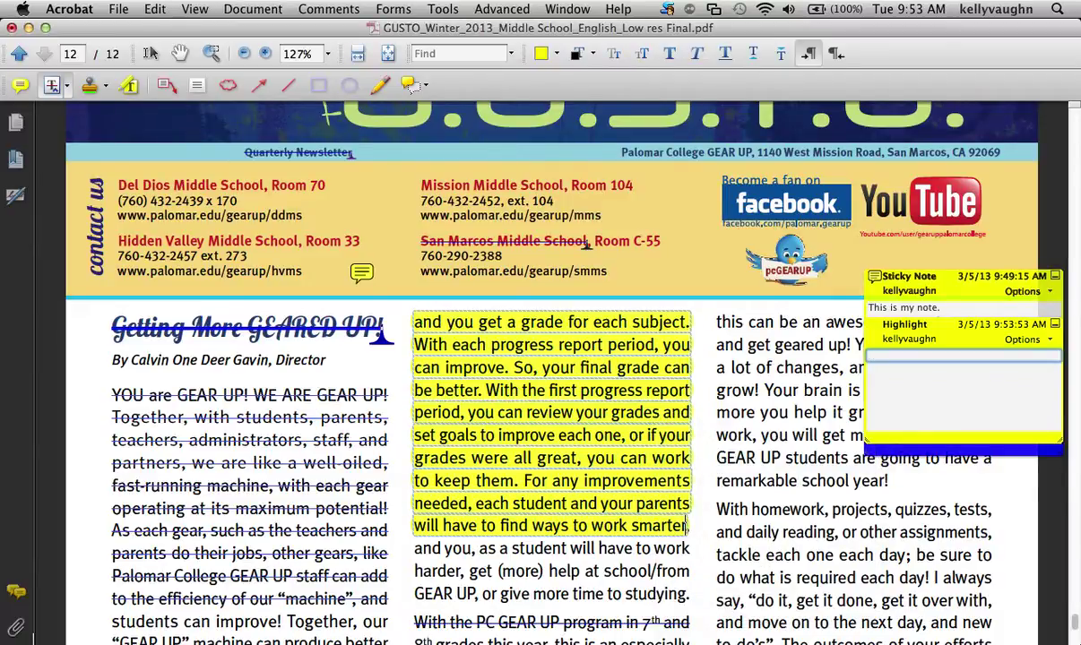
Enter 'Hey I have a question!' and move the note above the highlighted paragraph
{"action": "type", "text": "Hey I have a que"}
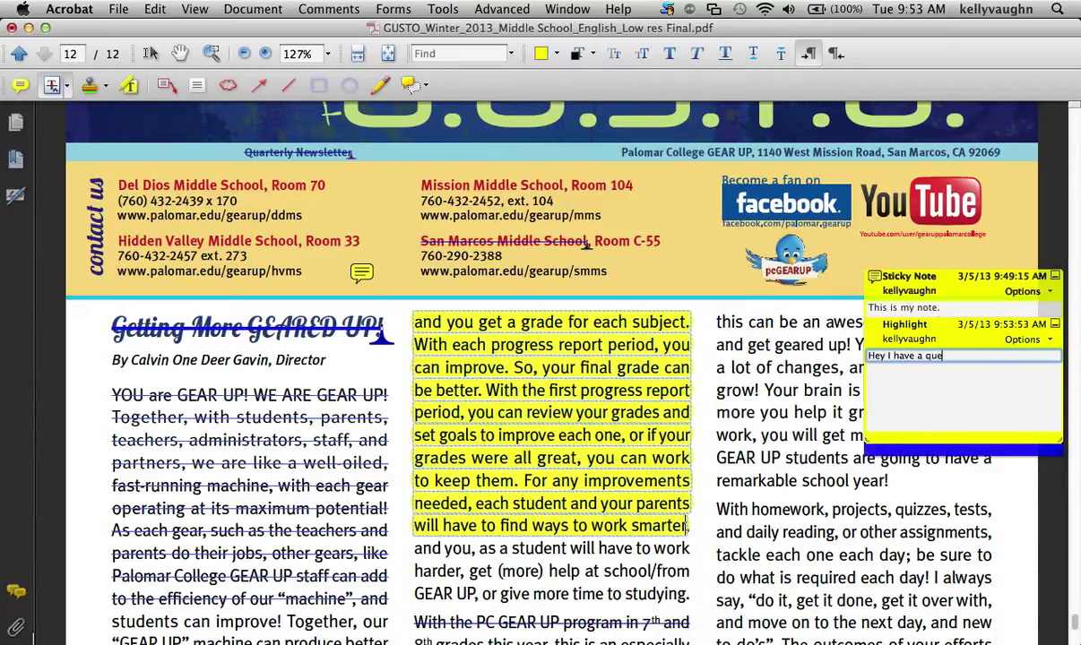
{"action": "type", "text": "stion.!."}
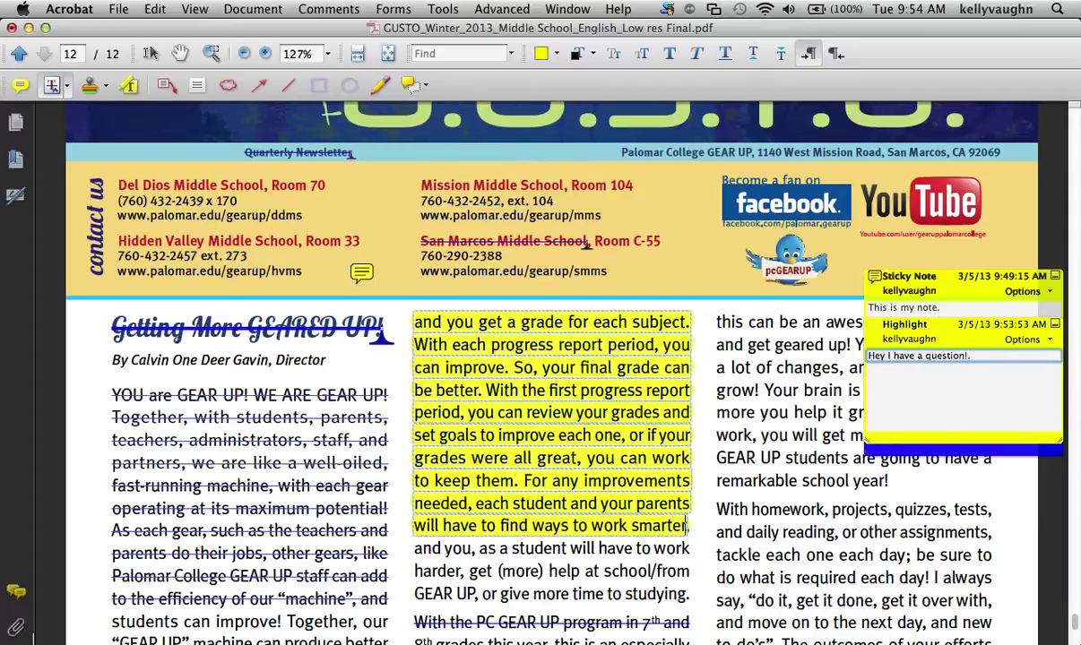
{"action": "key", "text": "BackSpace"}
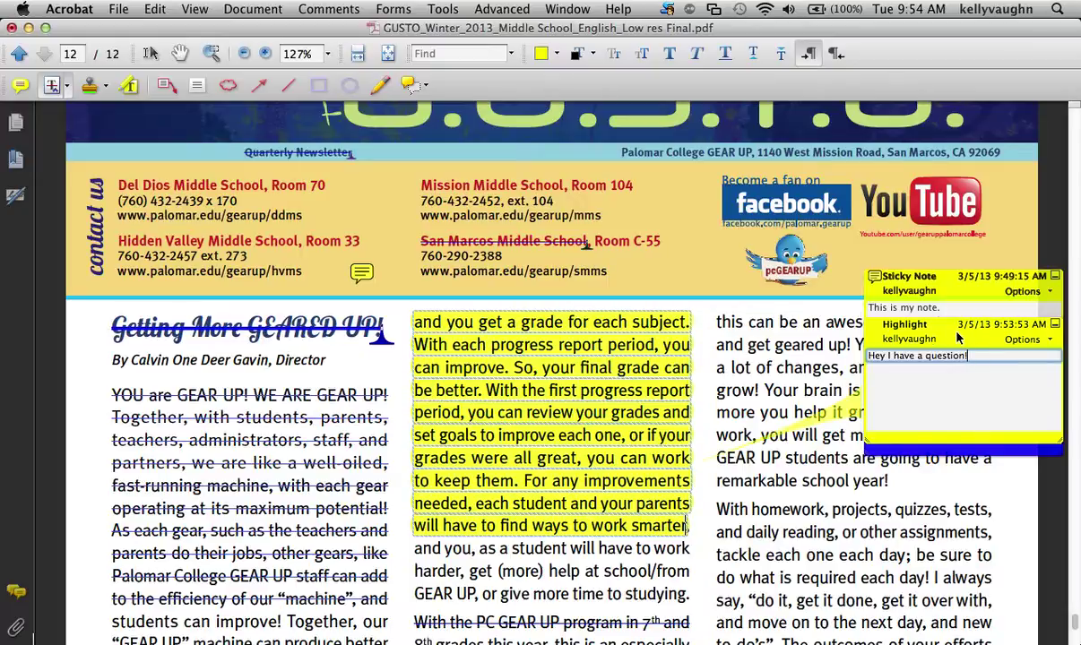
{"action": "left_click_drag", "start_coordinate": [955, 294], "coordinate": [627, 227]}
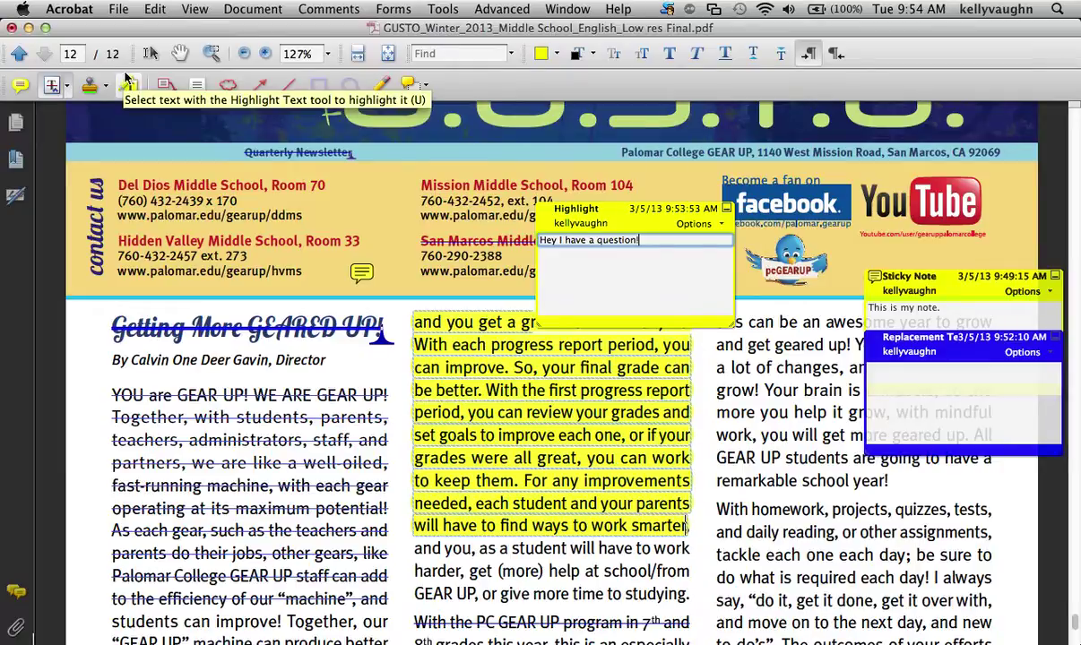
Hide all comments on the page and dismiss the info dialog
{"action": "left_click", "coordinate": [337, 8]}
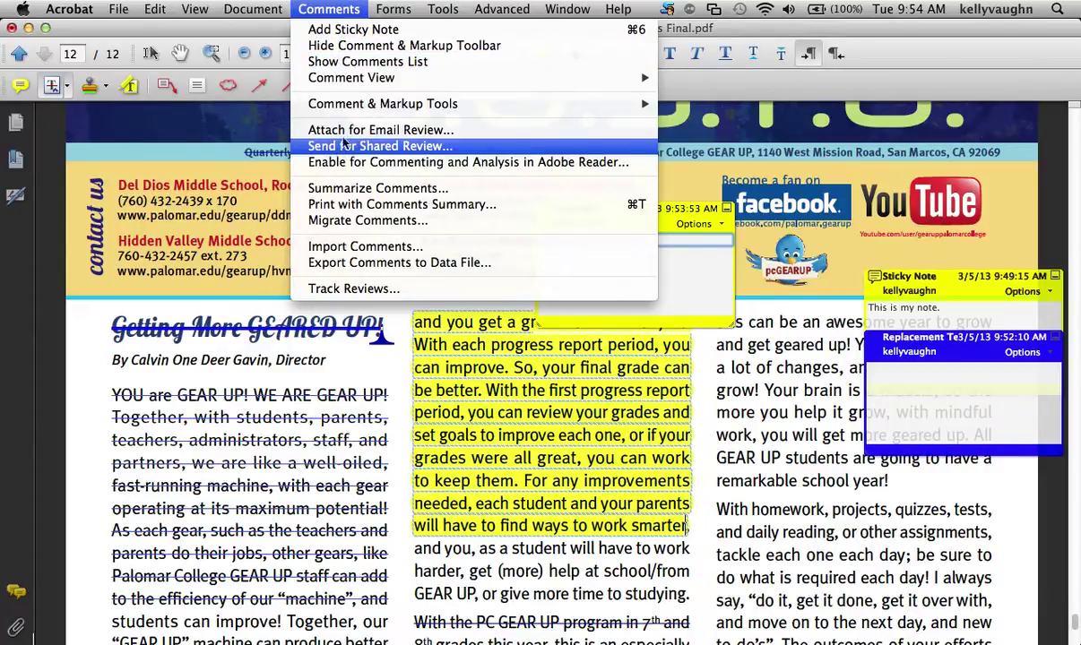
{"action": "mouse_move", "coordinate": [377, 6]}
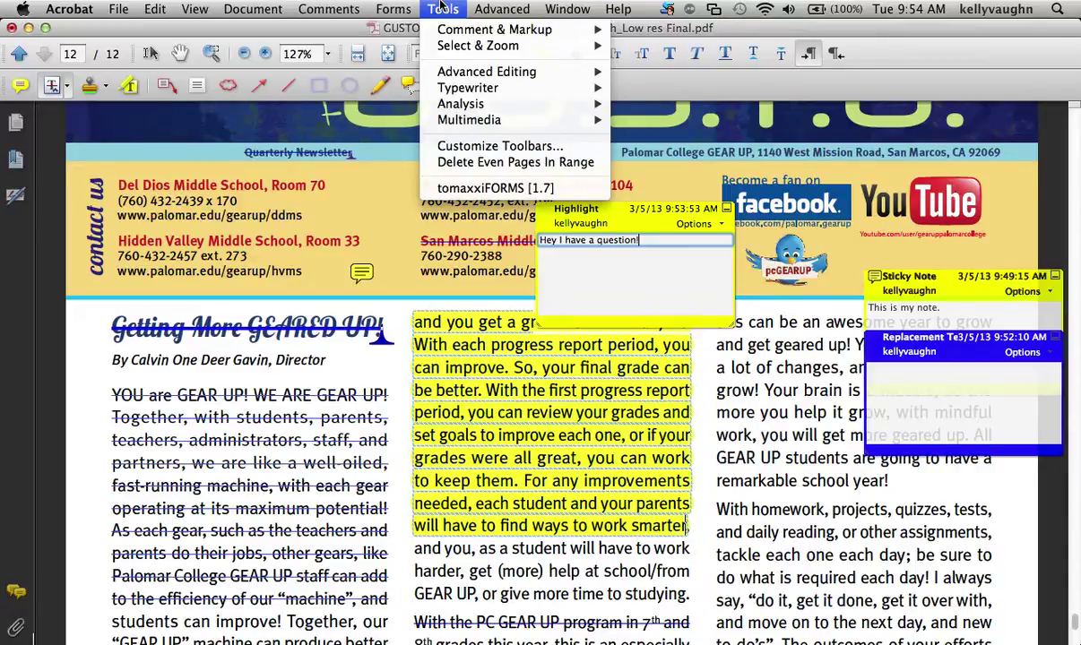
{"action": "mouse_move", "coordinate": [328, 5]}
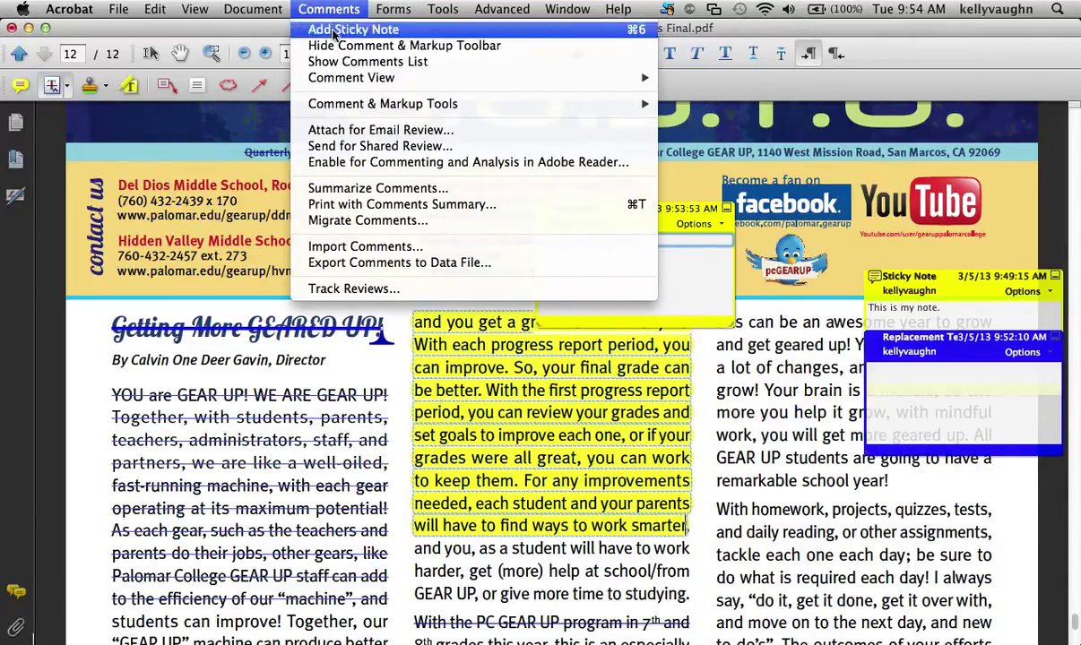
{"action": "mouse_move", "coordinate": [336, 80]}
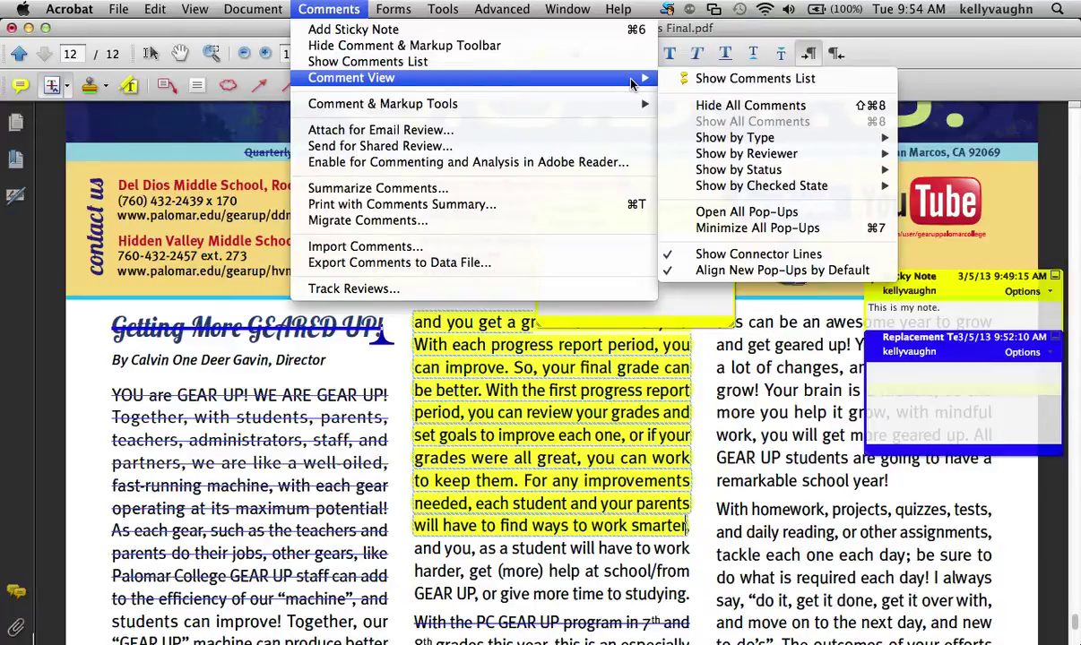
{"action": "left_click", "coordinate": [730, 106]}
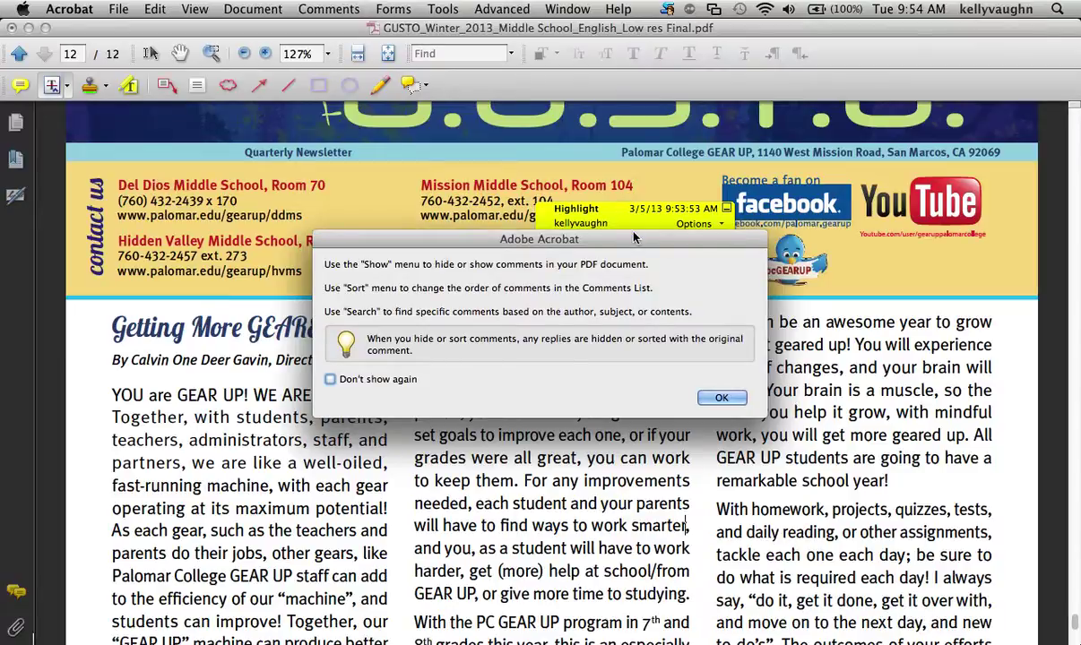
{"action": "left_click_drag", "start_coordinate": [635, 239], "coordinate": [752, 361]}
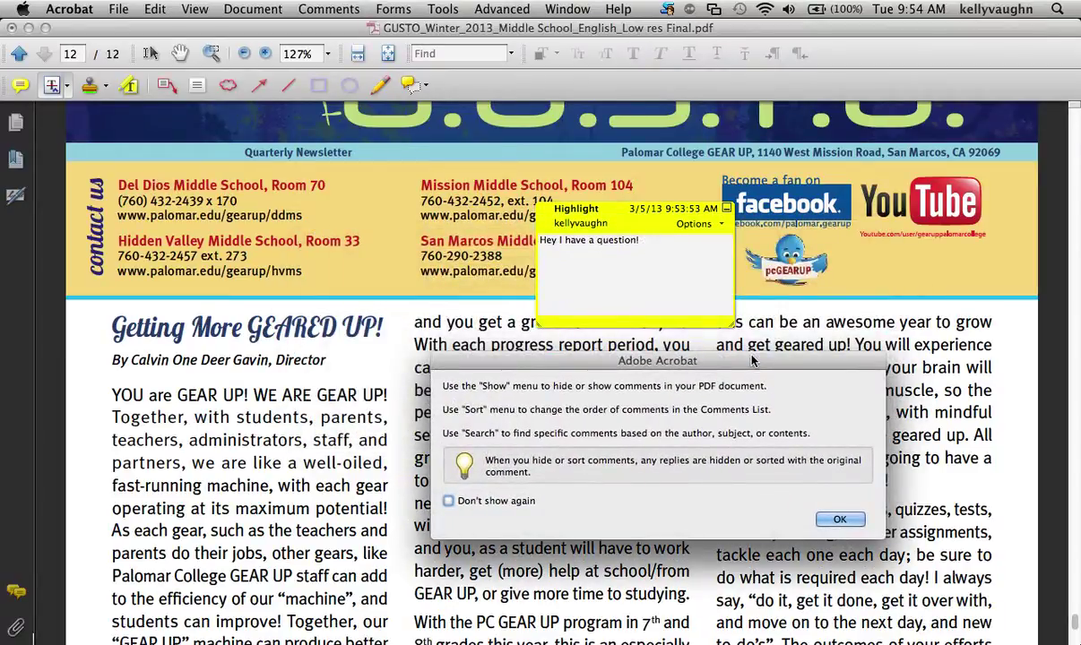
{"action": "left_click", "coordinate": [836, 518]}
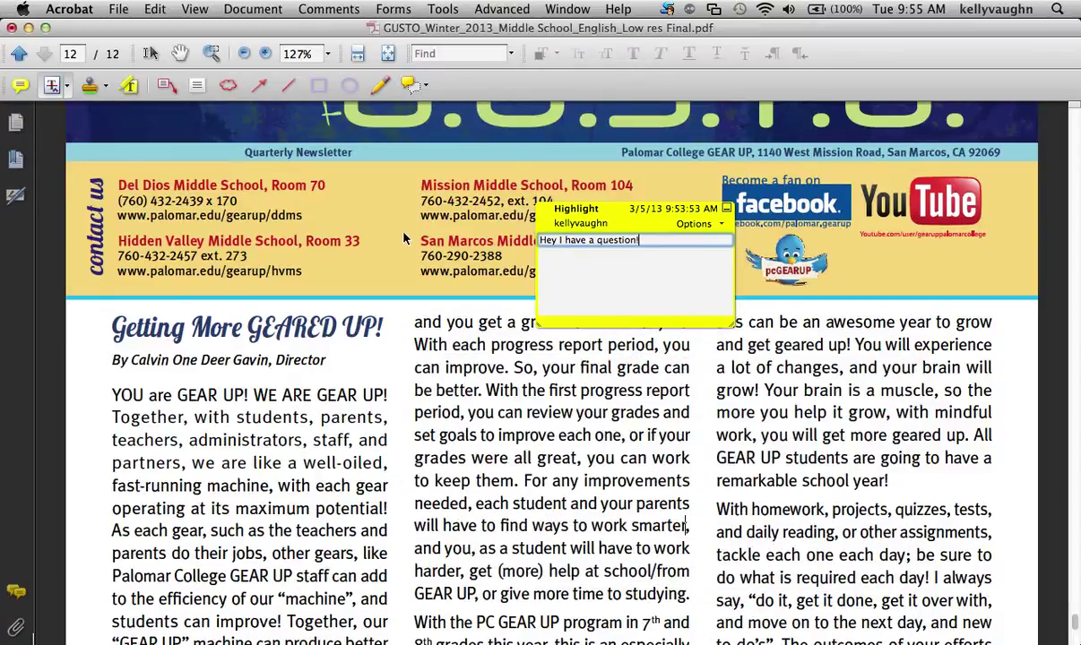
Show all comments on the page again
{"action": "left_click", "coordinate": [321, 9]}
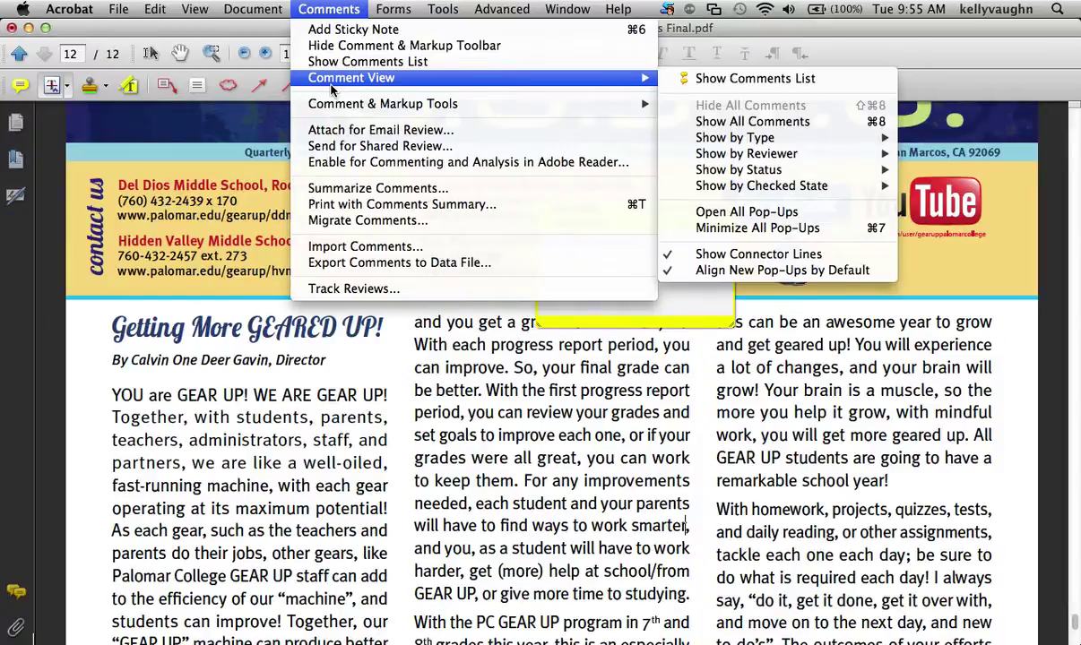
{"action": "left_click", "coordinate": [751, 121]}
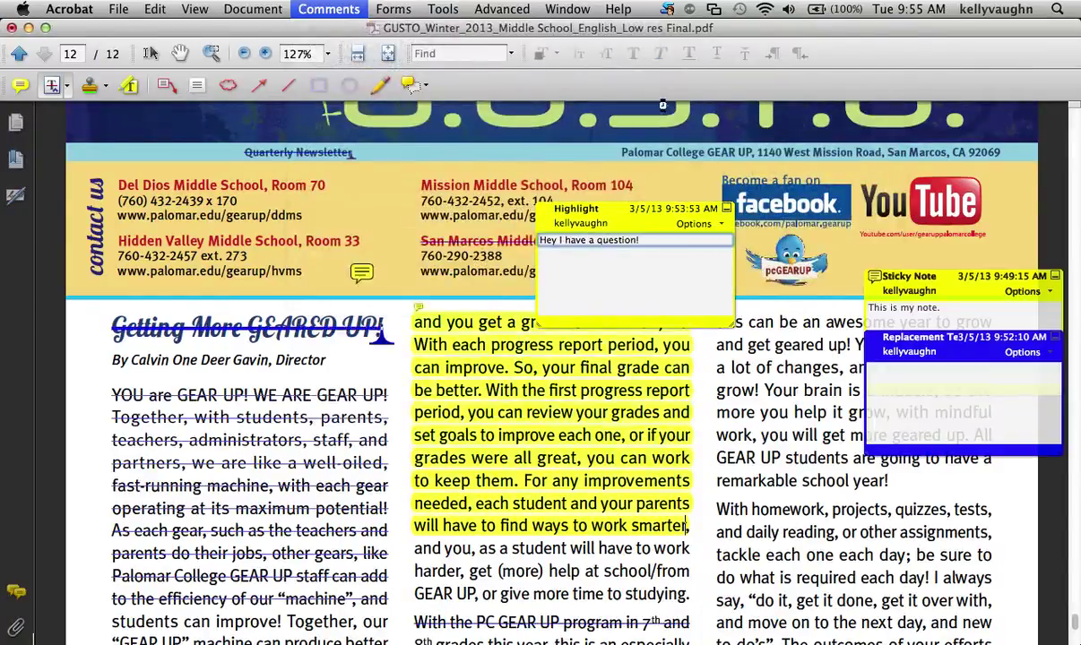
{"action": "left_click", "coordinate": [348, 8]}
{"action": "left_click", "coordinate": [648, 358]}
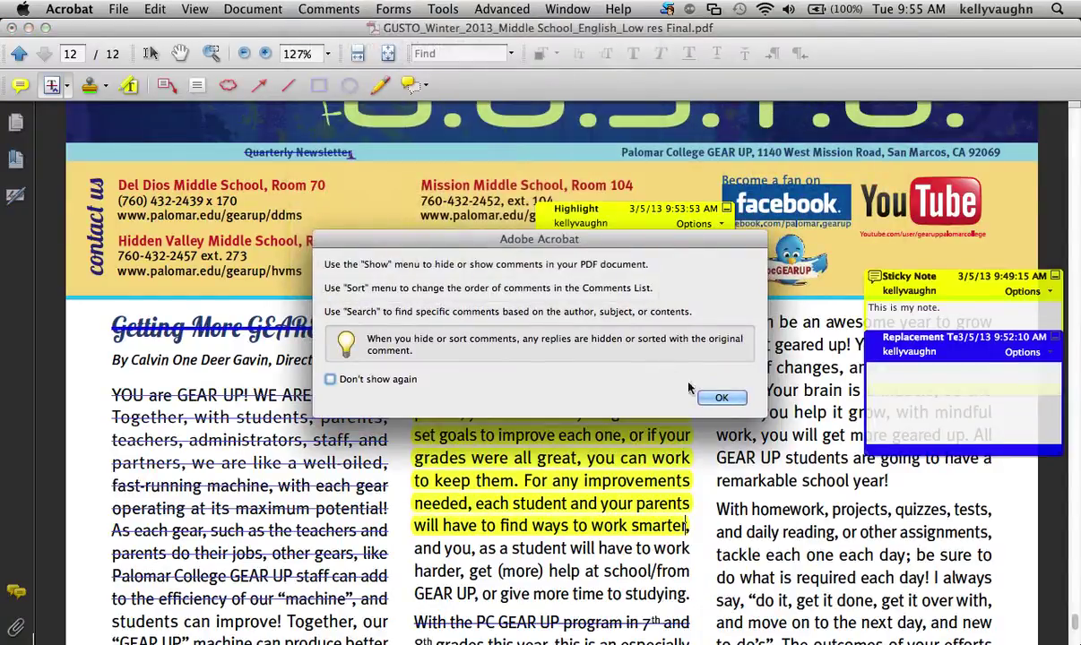
{"action": "left_click", "coordinate": [721, 397]}
Minimize all open comment pop-up notes
{"action": "left_click", "coordinate": [296, 8]}
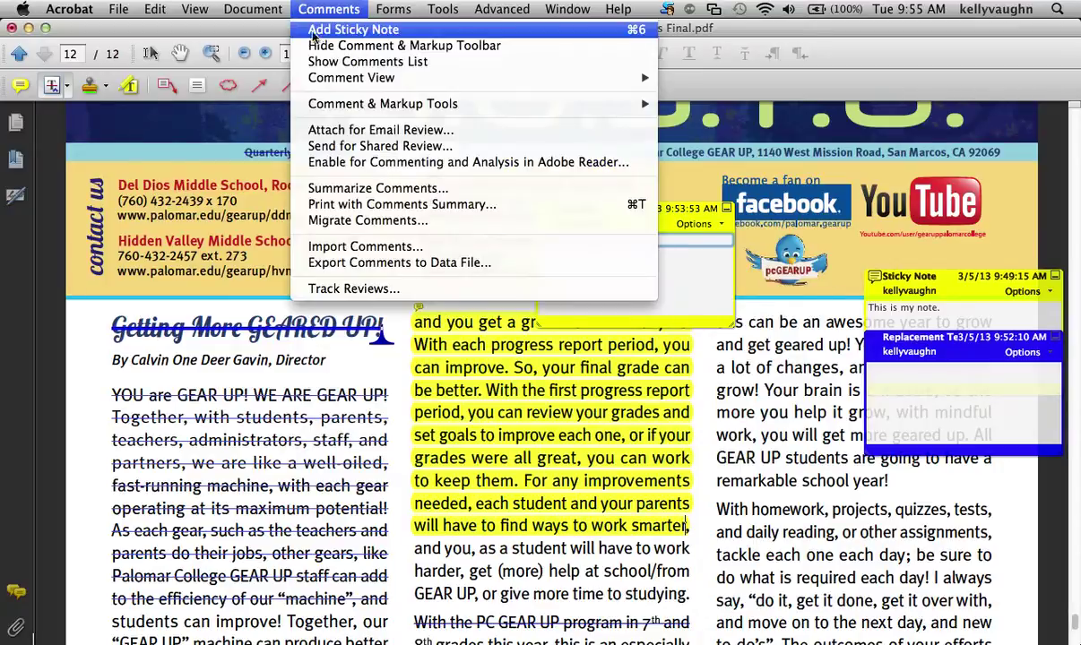
{"action": "mouse_move", "coordinate": [330, 83]}
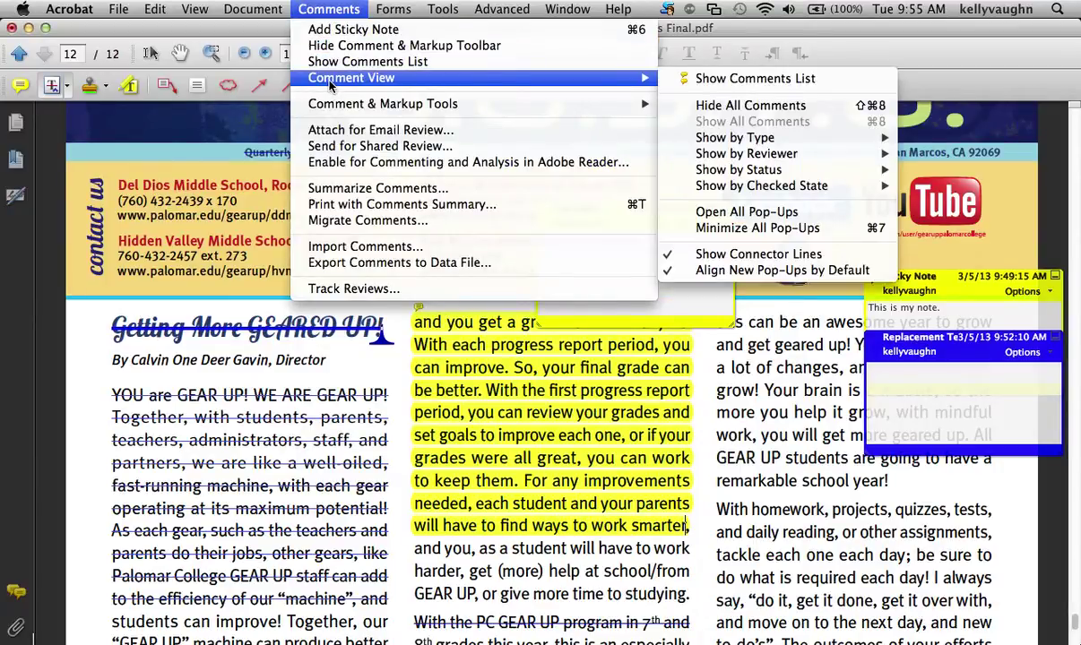
{"action": "left_click", "coordinate": [804, 229]}
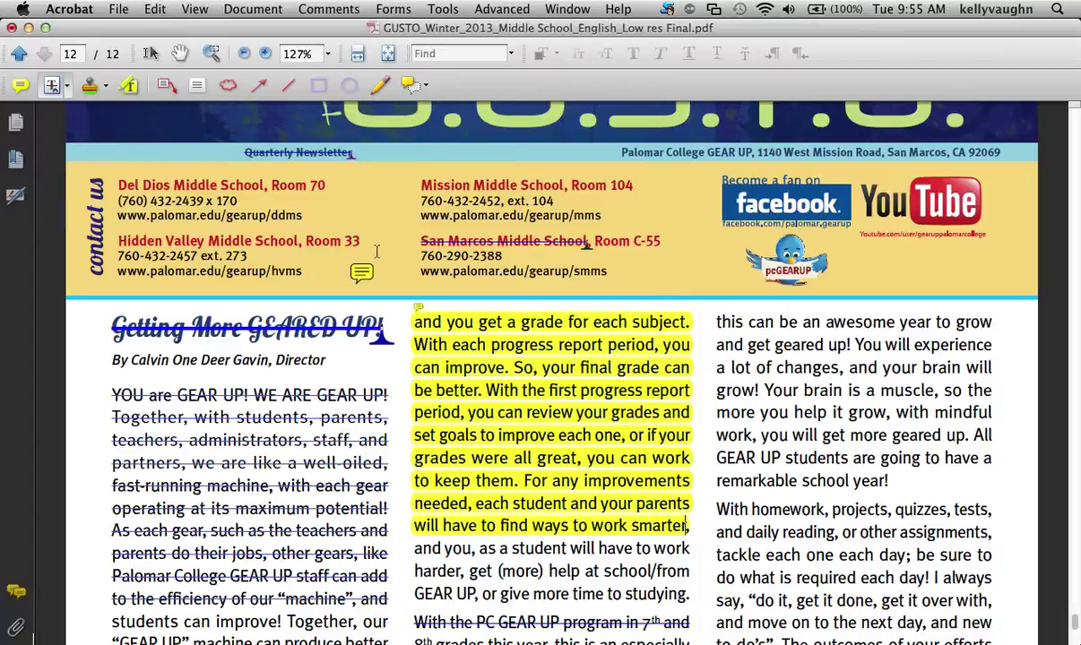
Open the yellow highlight's comment note, then close it again
{"action": "left_click", "coordinate": [68, 87]}
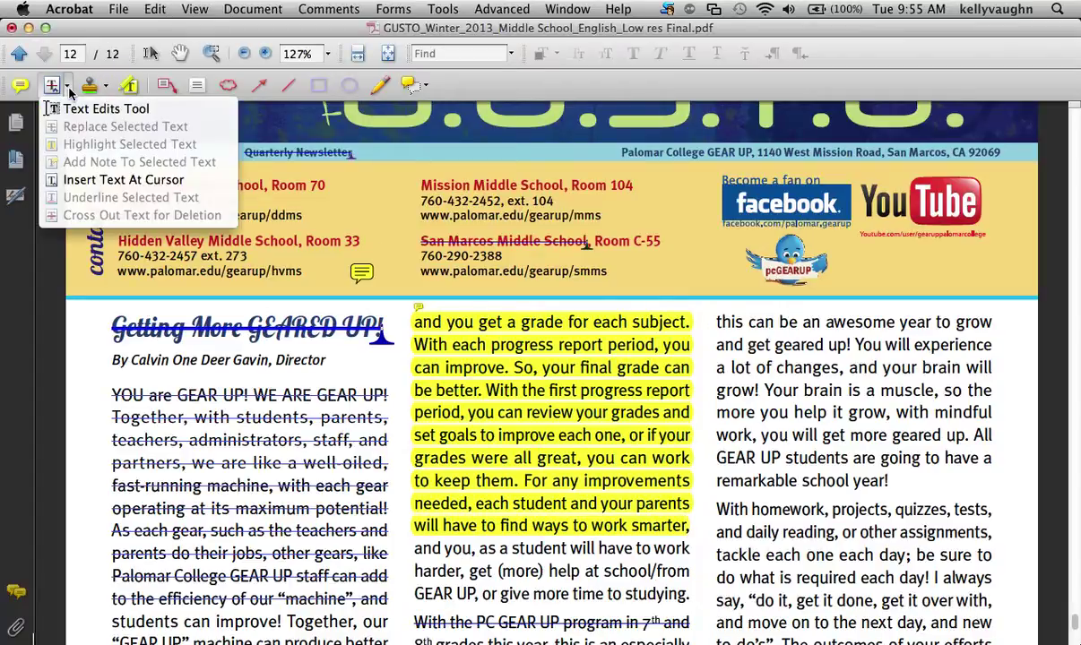
{"action": "left_click", "coordinate": [106, 108]}
{"action": "double_click", "coordinate": [672, 320]}
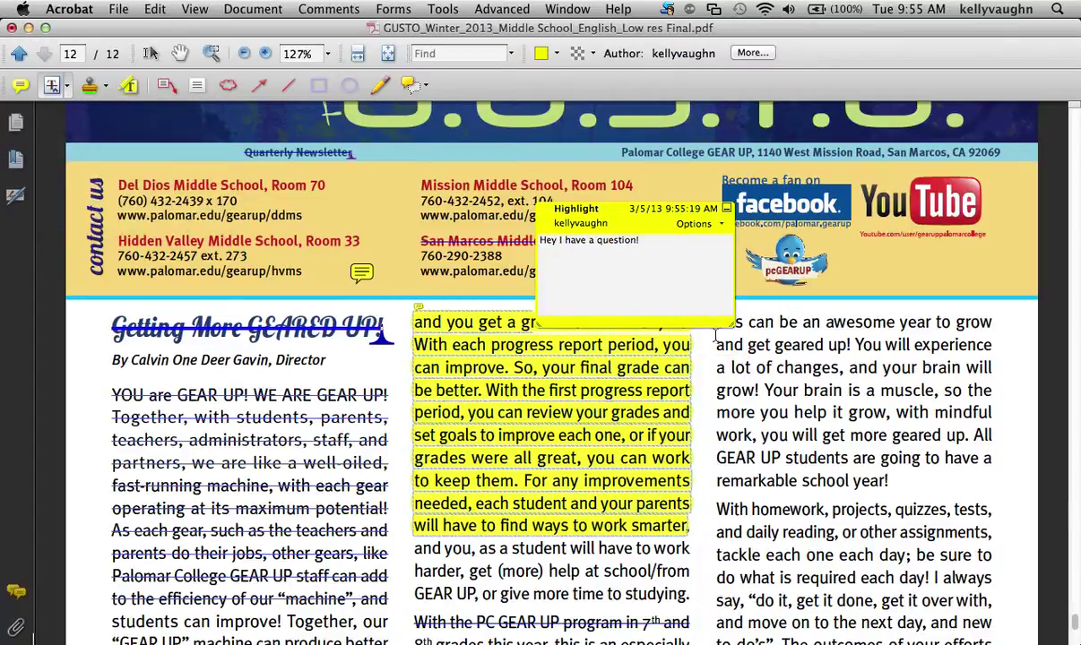
{"action": "left_click", "coordinate": [796, 376]}
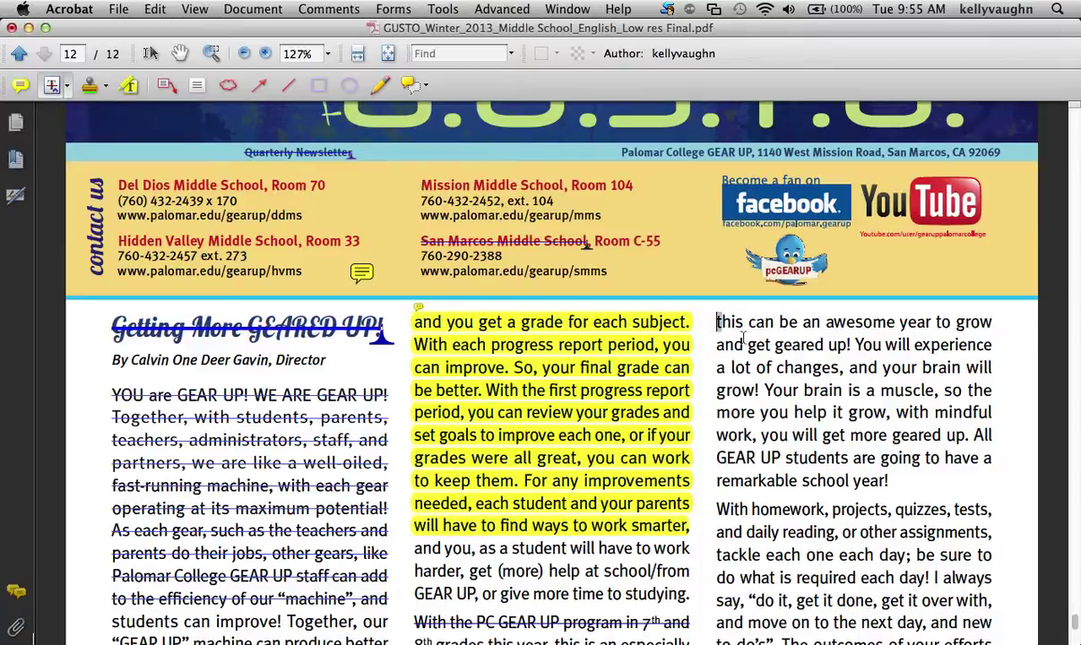
Add a note to the right column's opening paragraph
{"action": "left_click_drag", "start_coordinate": [716, 322], "coordinate": [846, 481]}
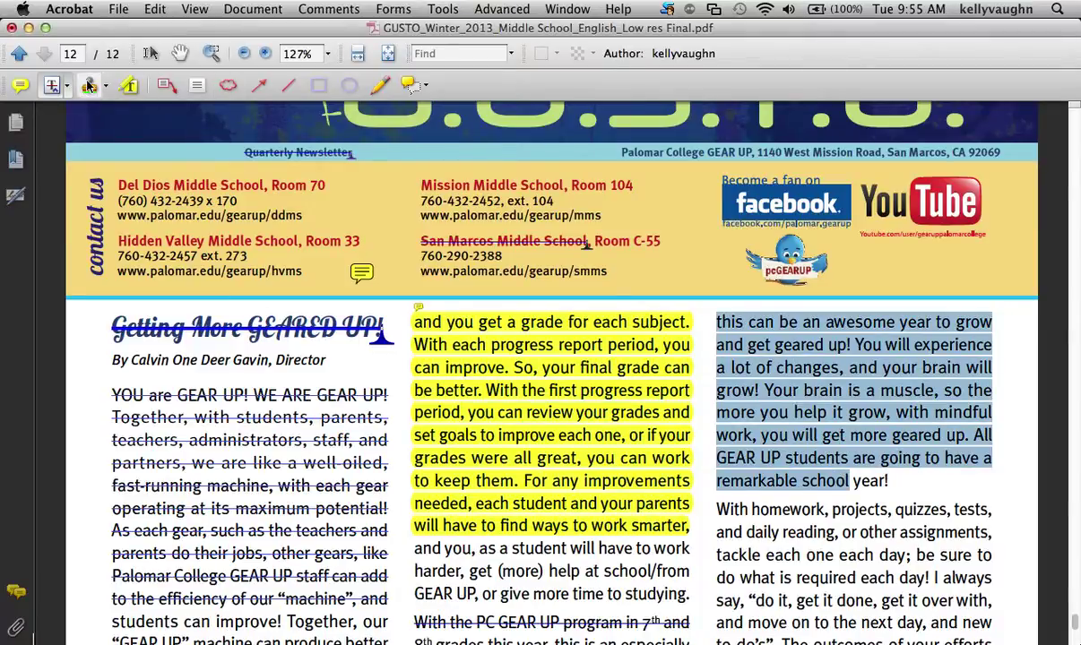
{"action": "left_click", "coordinate": [68, 87]}
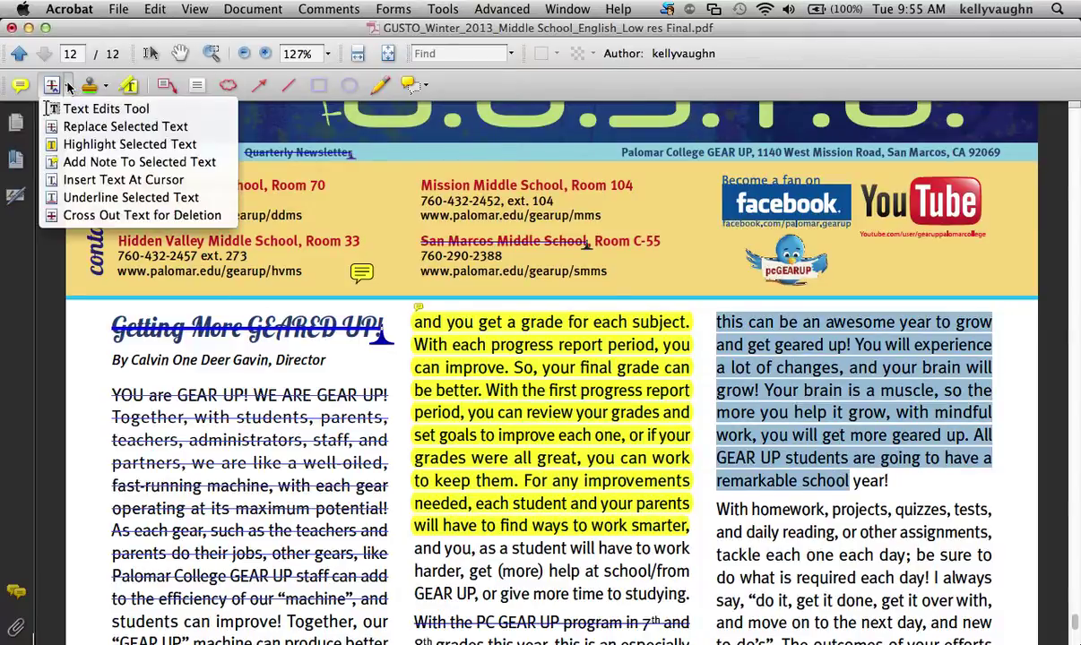
{"action": "left_click", "coordinate": [96, 163]}
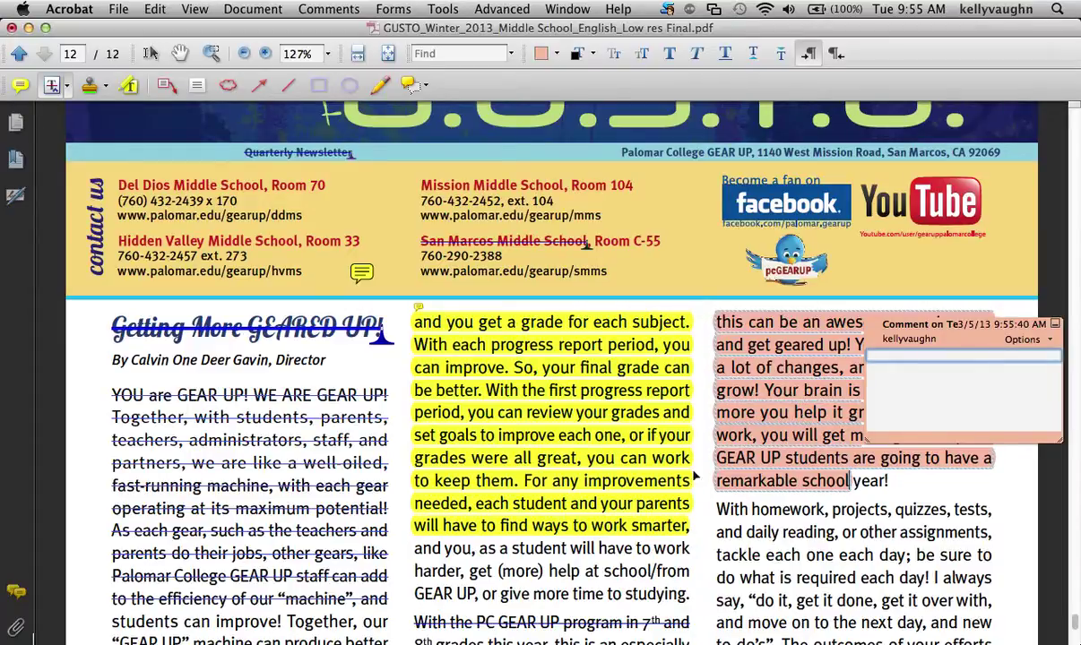
Select the right-column paragraph starting 'With homework' for markup
{"action": "scroll", "coordinate": [708, 484], "scroll_direction": "down", "scroll_amount": 2}
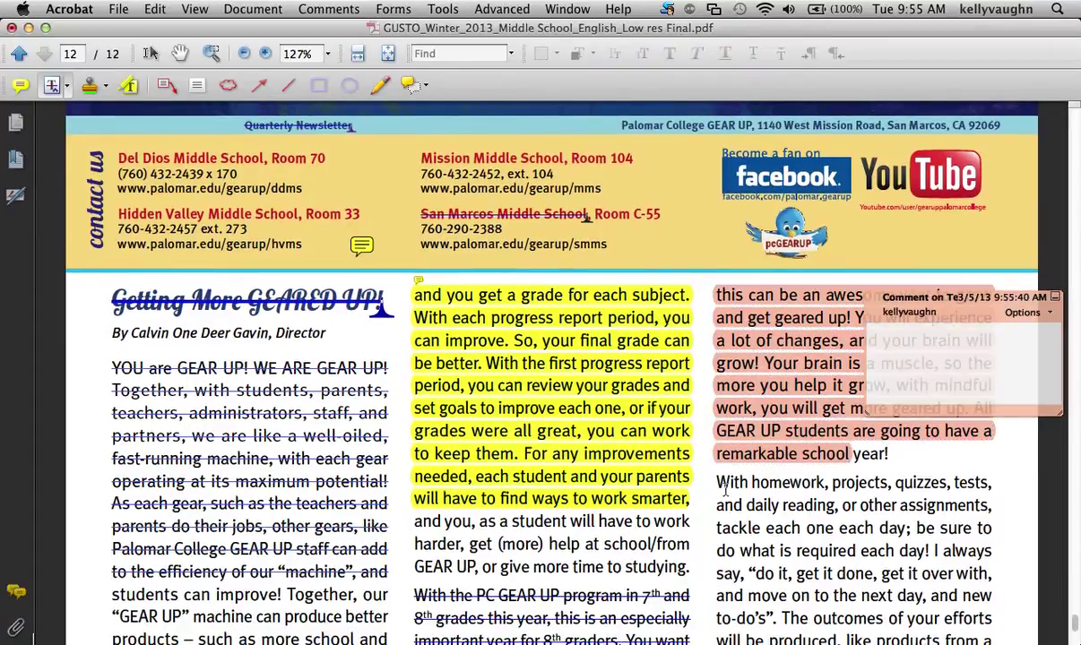
{"action": "left_click_drag", "start_coordinate": [678, 454], "coordinate": [900, 571]}
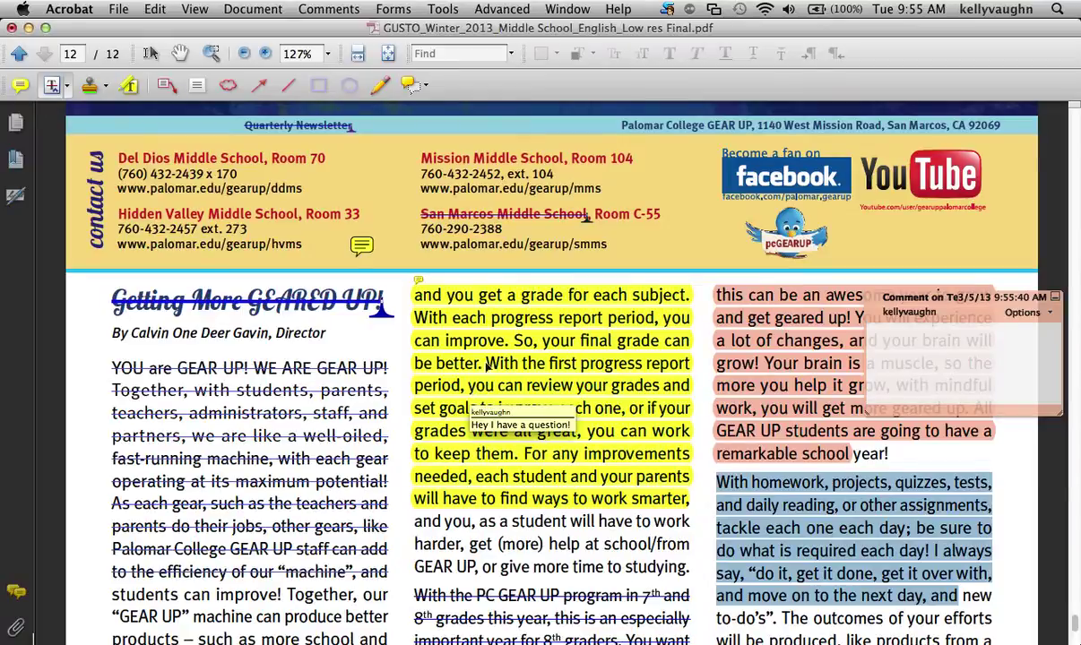
{"action": "left_click", "coordinate": [67, 84]}
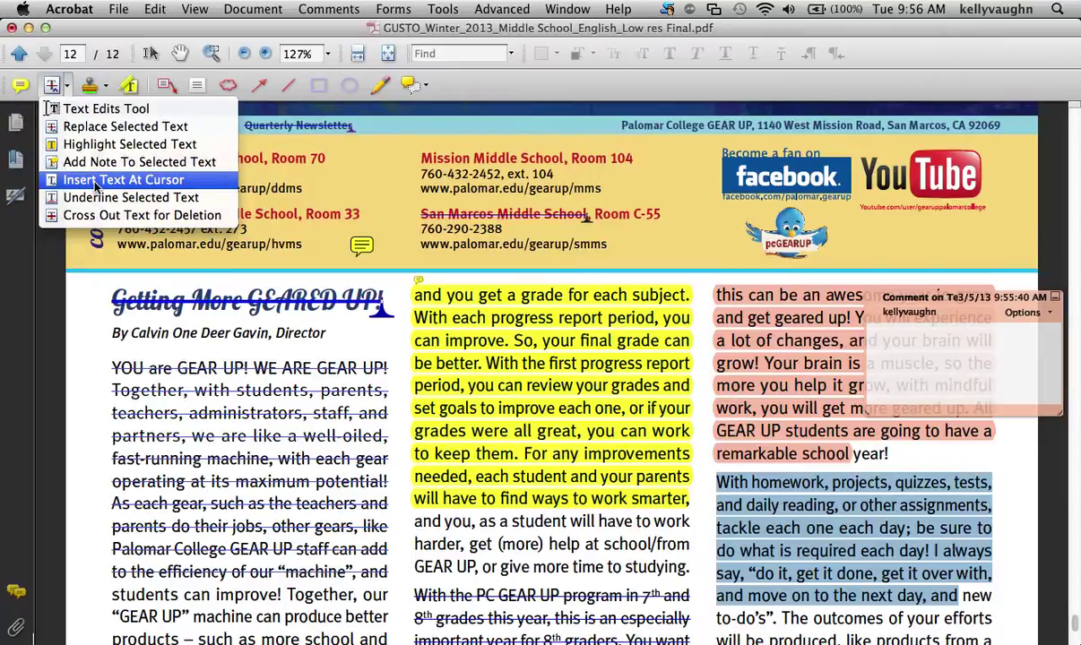
Mark a text insertion after 'to-do's' in the right column and close its note
{"action": "left_click", "coordinate": [768, 618]}
{"action": "left_click", "coordinate": [776, 619]}
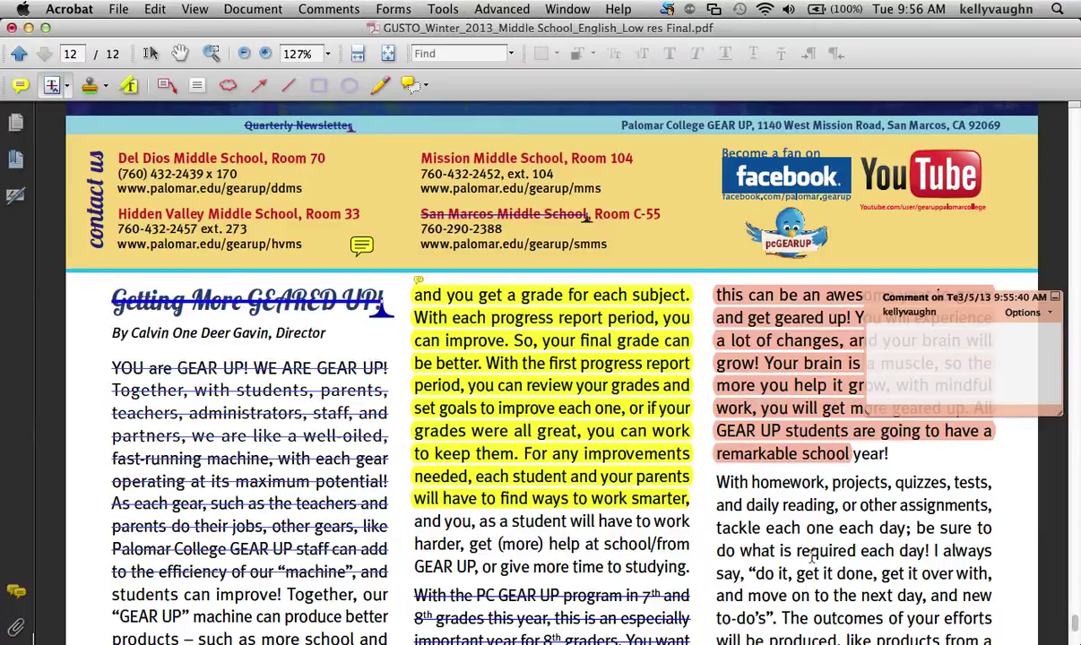
{"action": "left_click", "coordinate": [68, 87]}
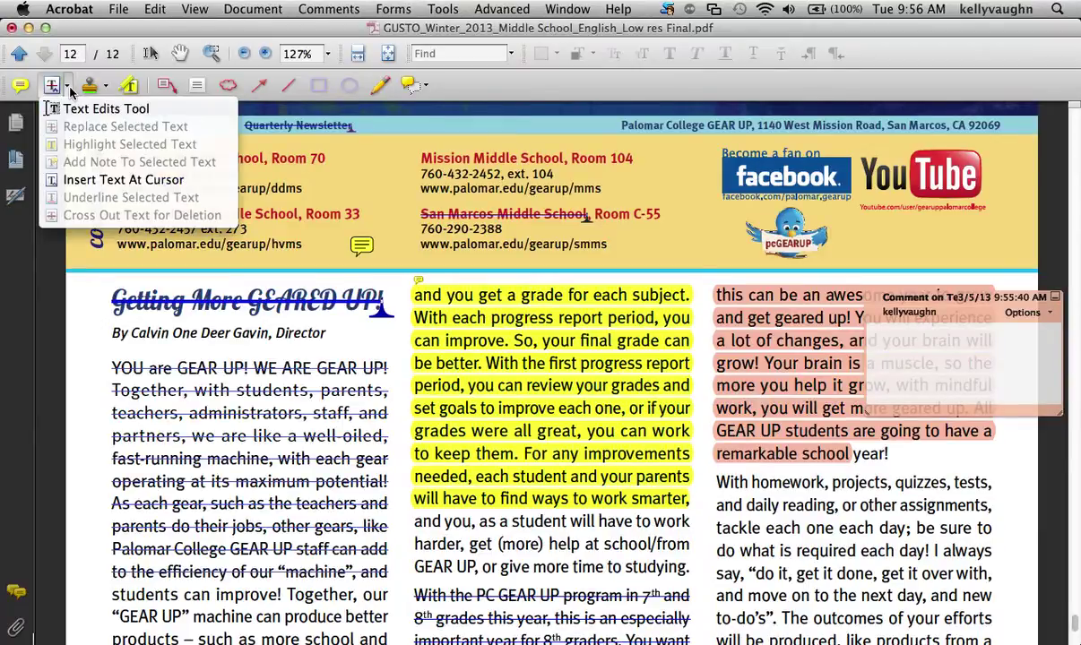
{"action": "left_click", "coordinate": [75, 180]}
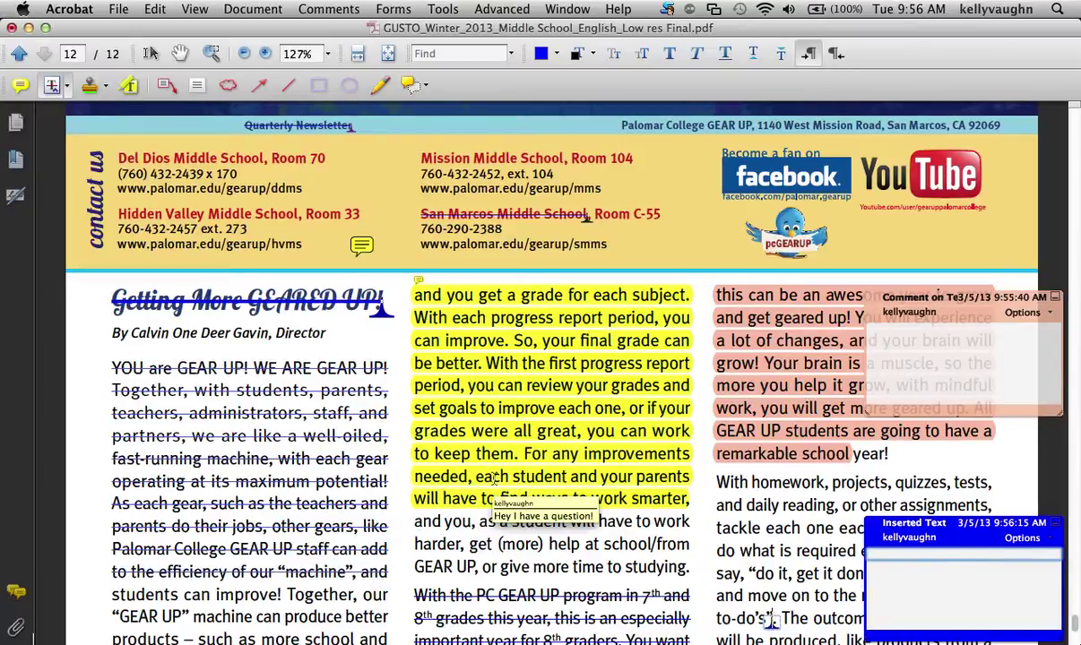
{"action": "left_click", "coordinate": [753, 504]}
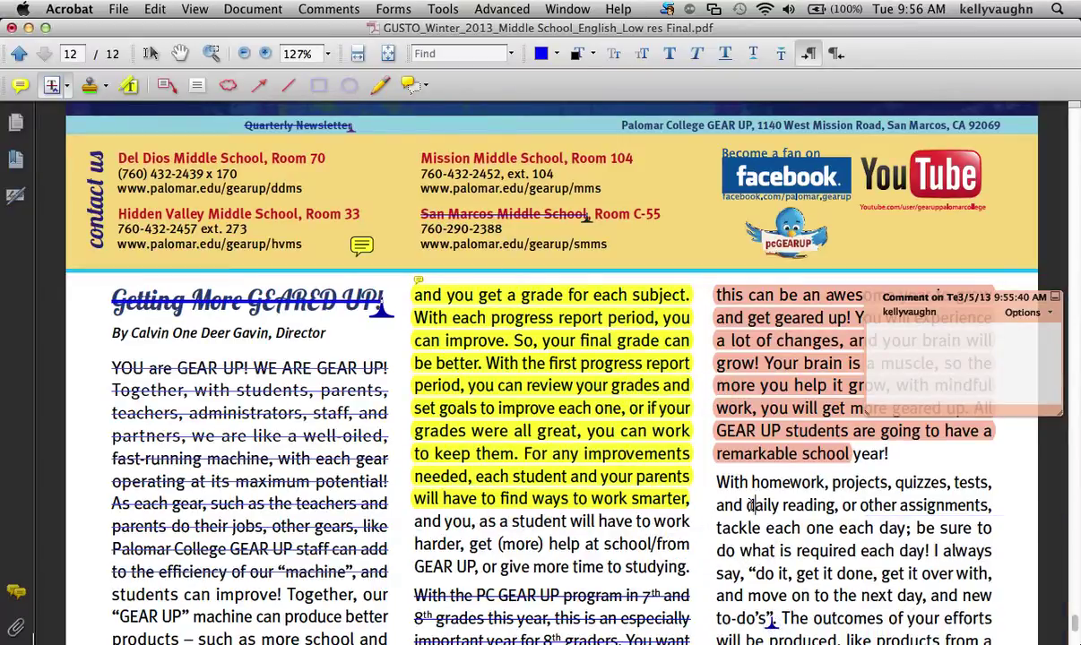
Return the Text Edits tool to general text edits mode
{"action": "left_click", "coordinate": [69, 85]}
{"action": "left_click", "coordinate": [87, 110]}
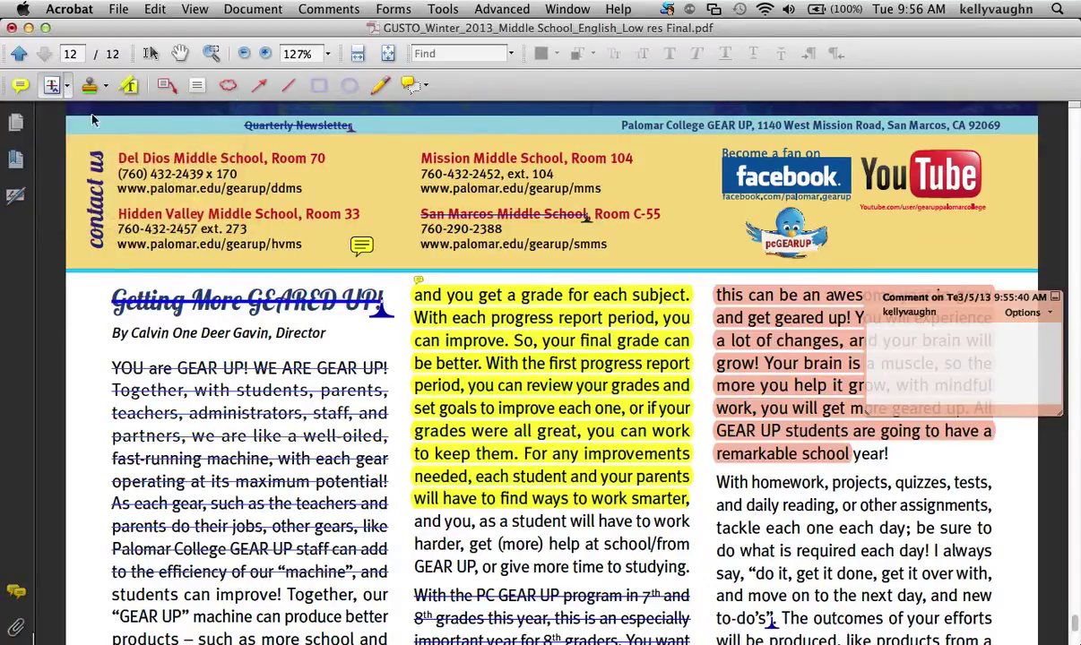
{"action": "scroll", "coordinate": [458, 405], "scroll_direction": "down", "scroll_amount": 2}
{"action": "scroll", "coordinate": [477, 395], "scroll_direction": "down", "scroll_amount": 3}
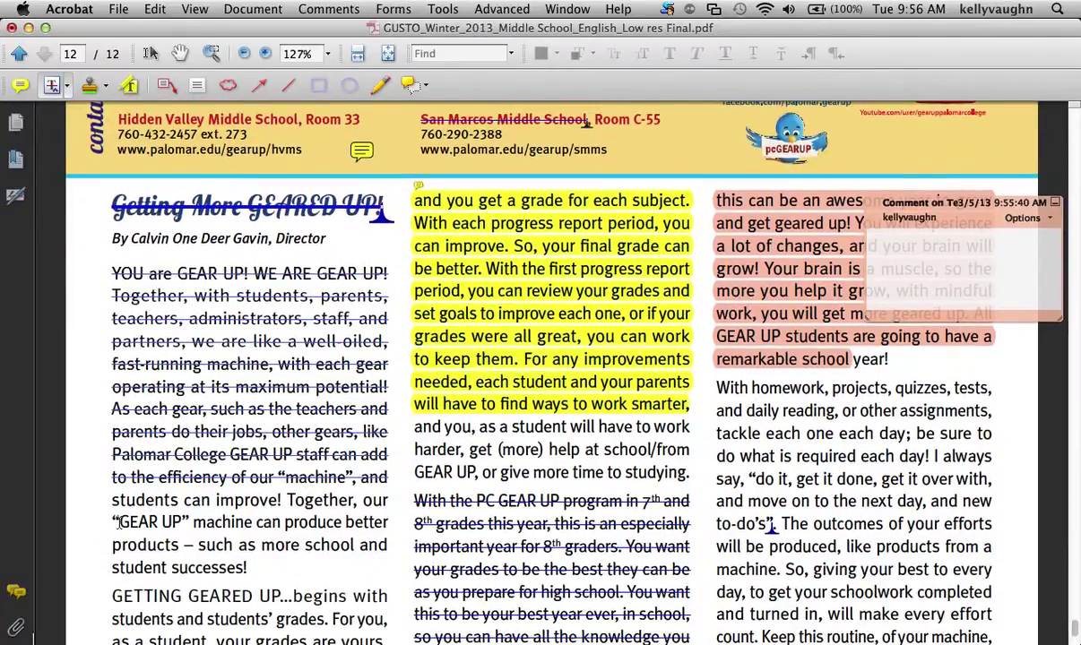
Underline the sentence 'GETTING GEARED UP…begins with students and students' grades.' in green
{"action": "left_click_drag", "start_coordinate": [109, 597], "coordinate": [329, 619]}
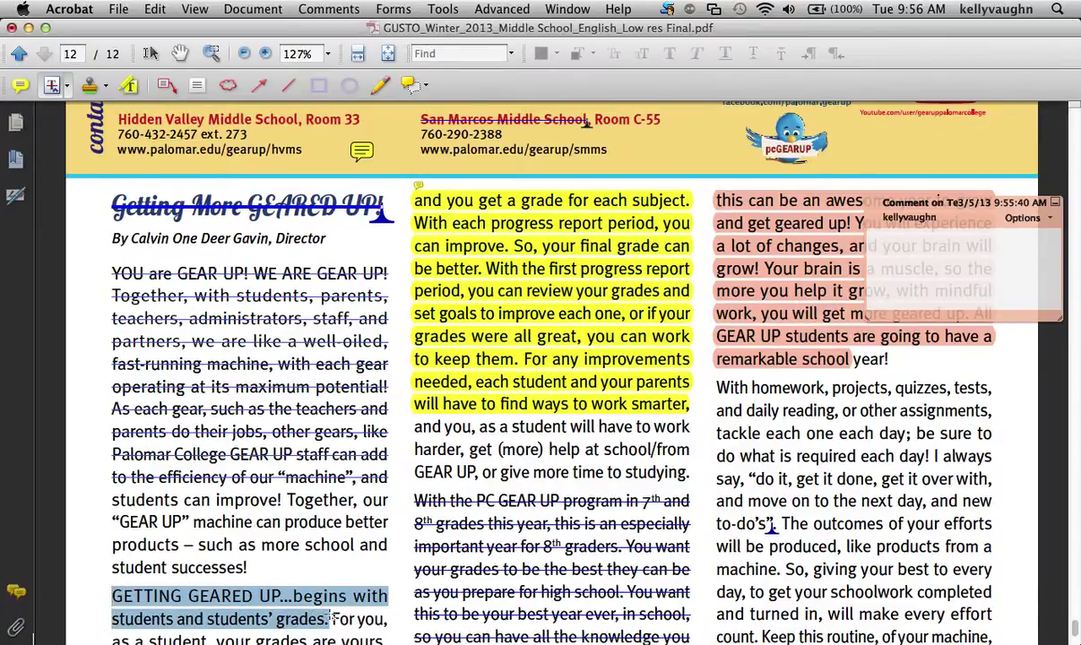
{"action": "left_click", "coordinate": [67, 89]}
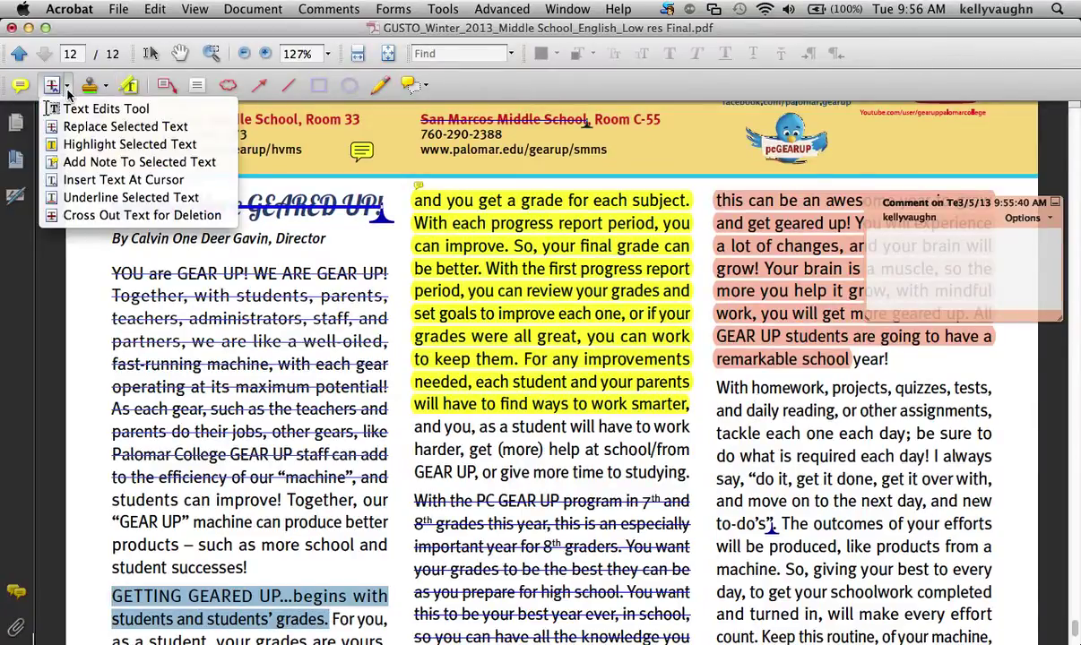
{"action": "left_click", "coordinate": [81, 206]}
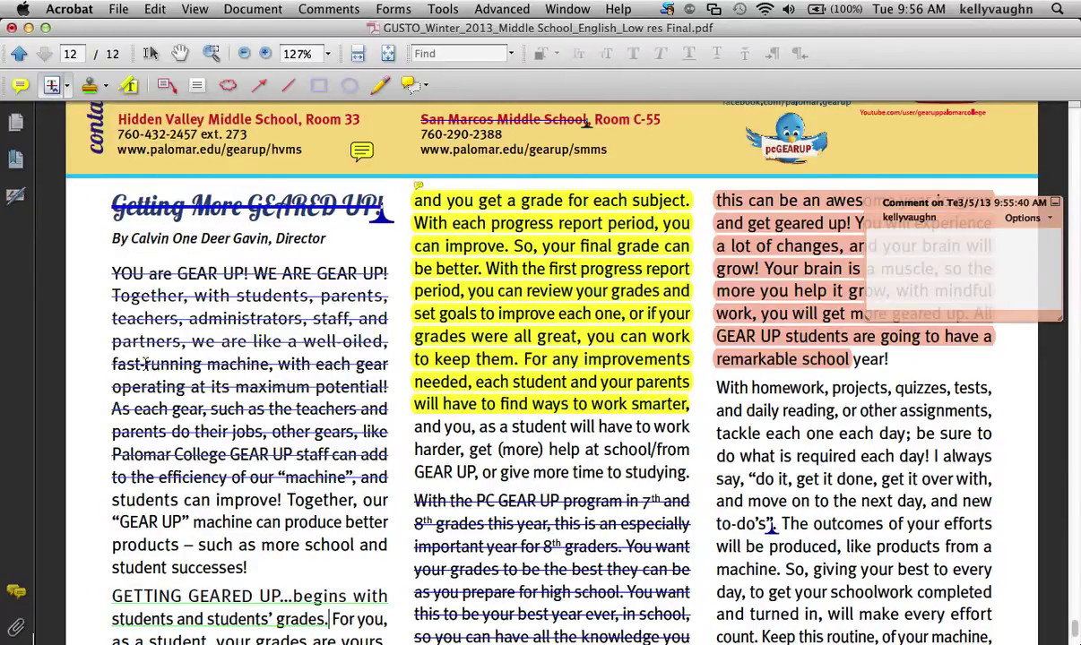
Open the underline's comment note and select the passage from 'UP' to 'student successes!'
{"action": "scroll", "coordinate": [146, 361], "scroll_direction": "down", "scroll_amount": 3}
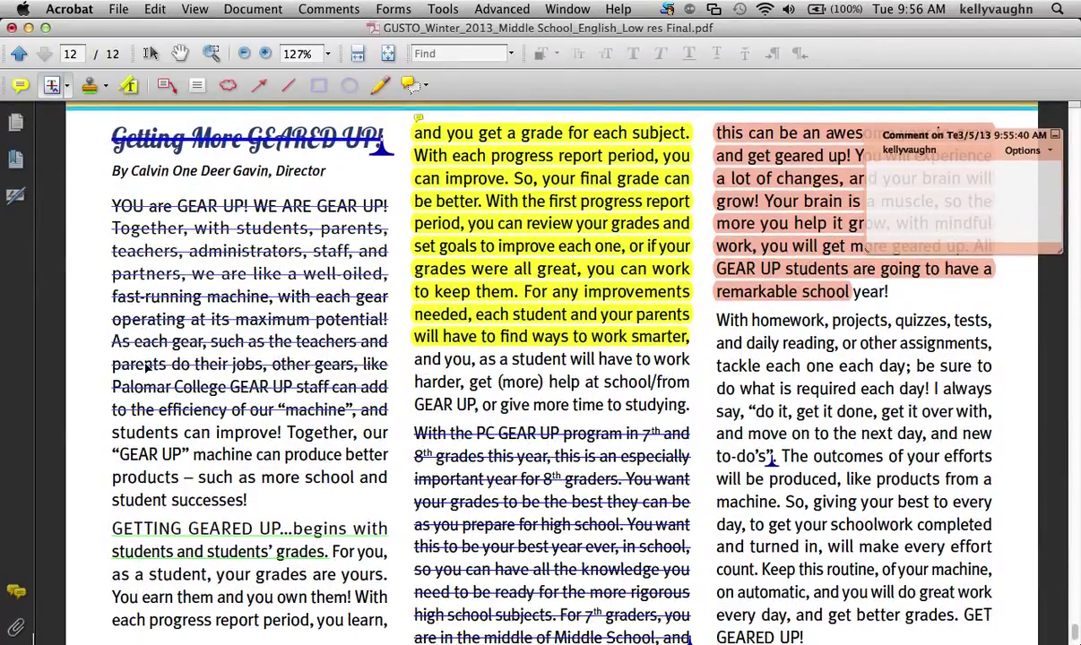
{"action": "right_click", "coordinate": [165, 536]}
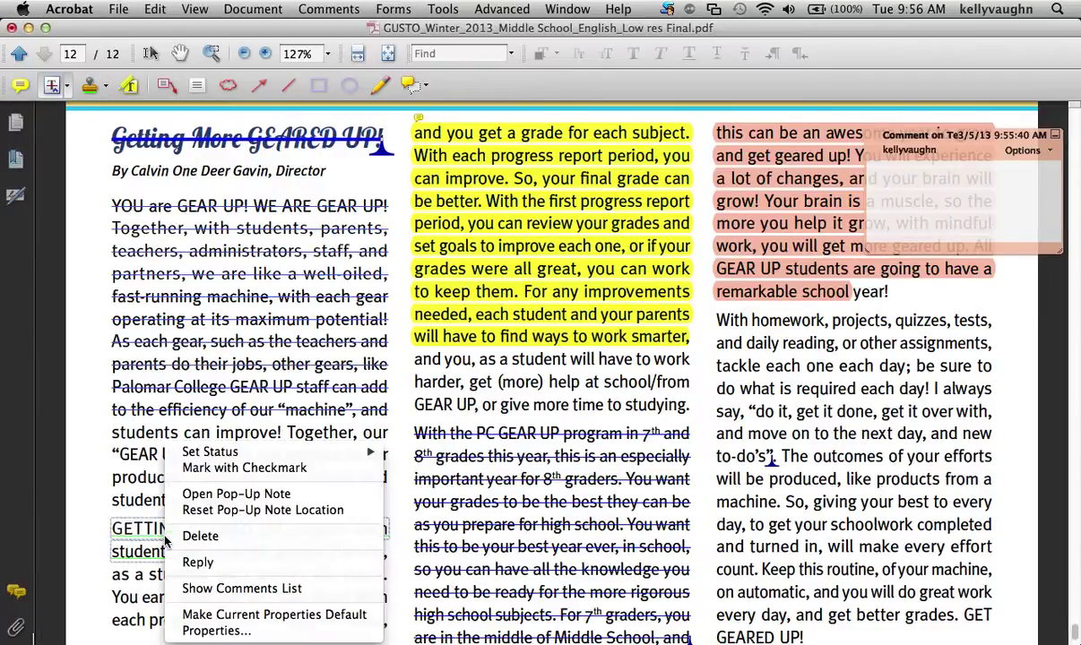
{"action": "left_click", "coordinate": [235, 496]}
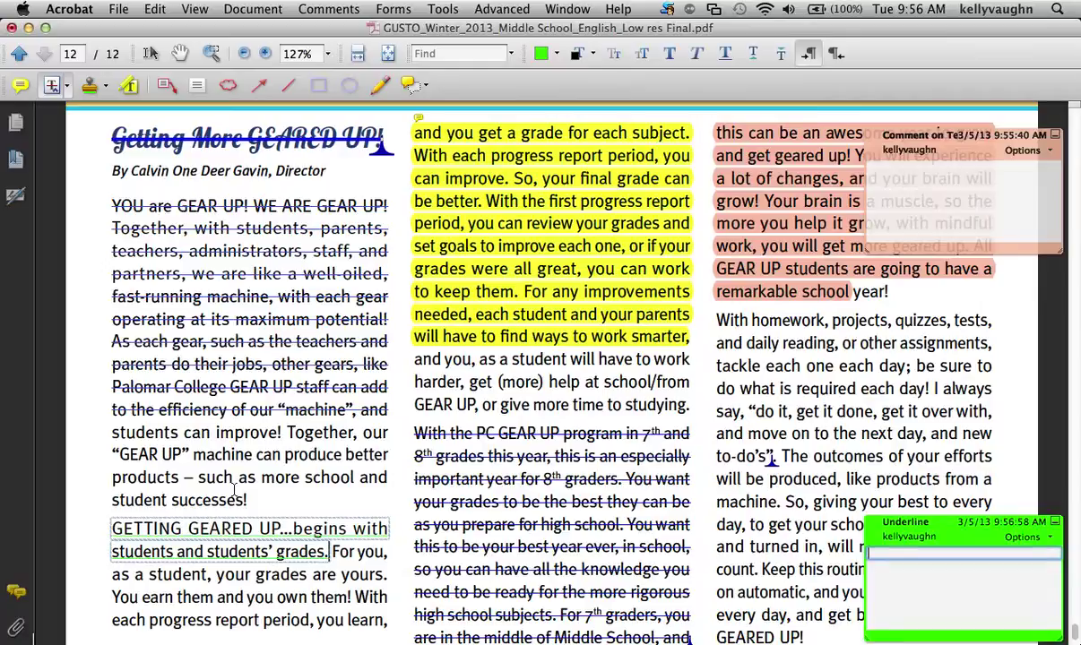
{"action": "left_click_drag", "start_coordinate": [159, 454], "coordinate": [246, 500]}
{"action": "left_click", "coordinate": [66, 86]}
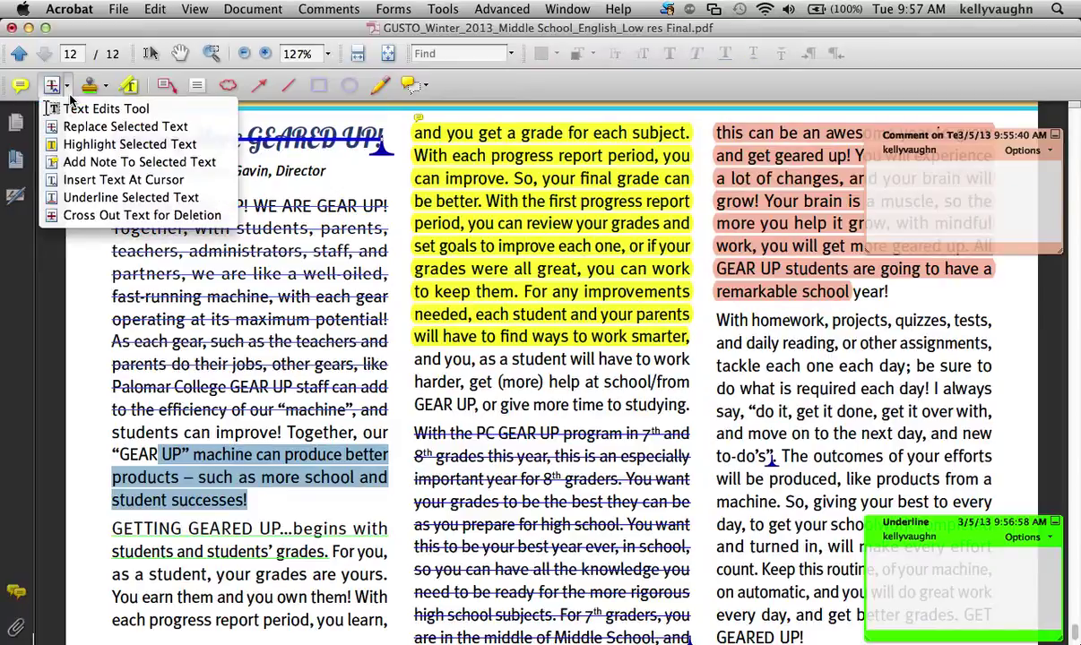
Strike out the selected 'UP'…'student successes!' passage and make the strikeout red
{"action": "left_click", "coordinate": [107, 216]}
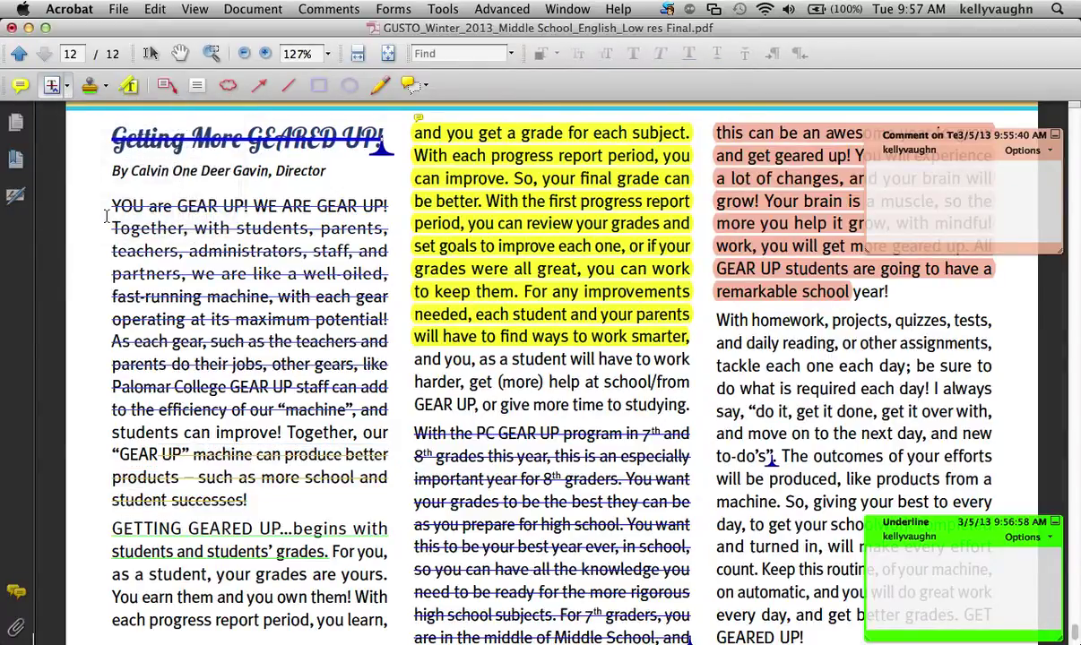
{"action": "left_click", "coordinate": [215, 457]}
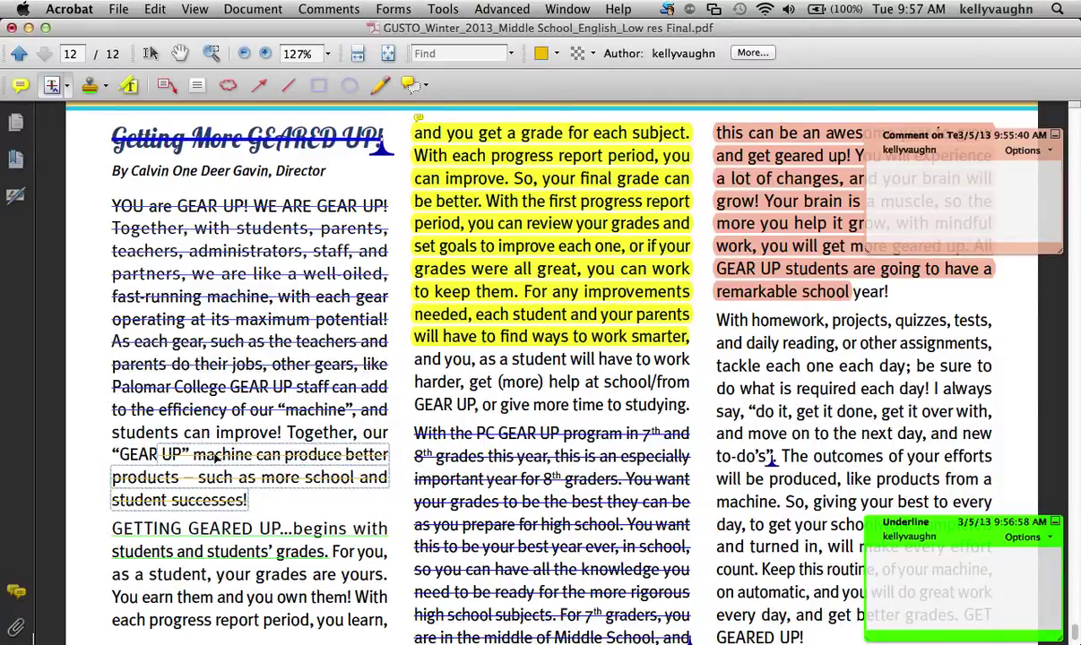
{"action": "left_click", "coordinate": [541, 53]}
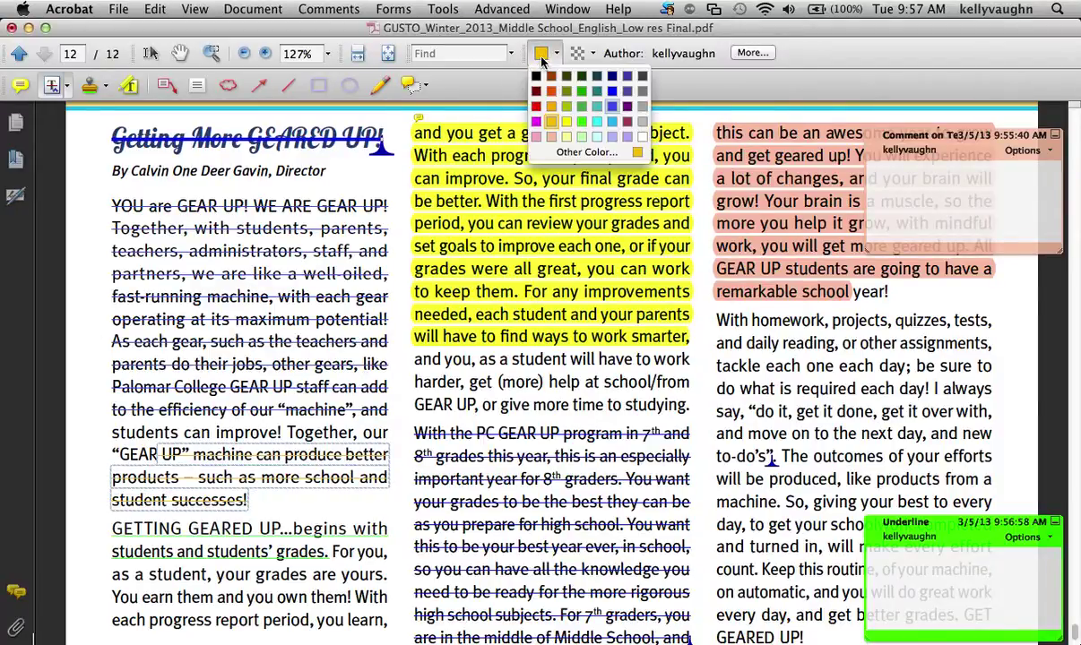
{"action": "left_click", "coordinate": [537, 107]}
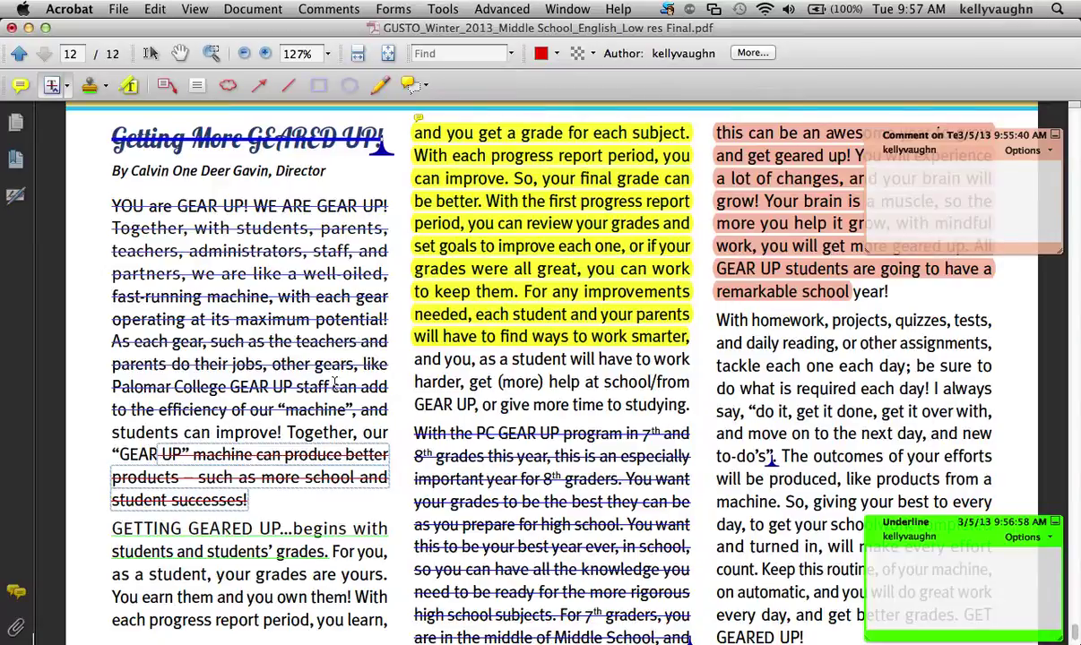